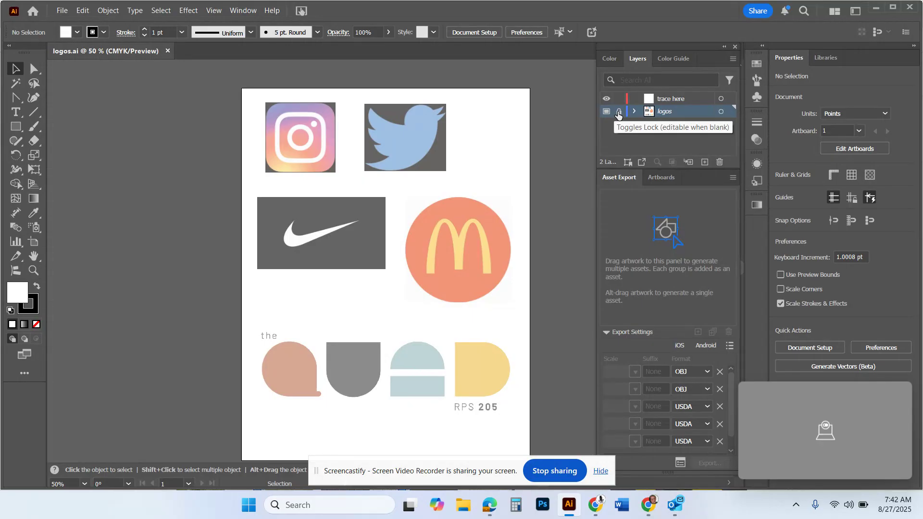
- Turn off the Template option in the logos layer's options
{"action": "left_click", "coordinate": [619, 112]}
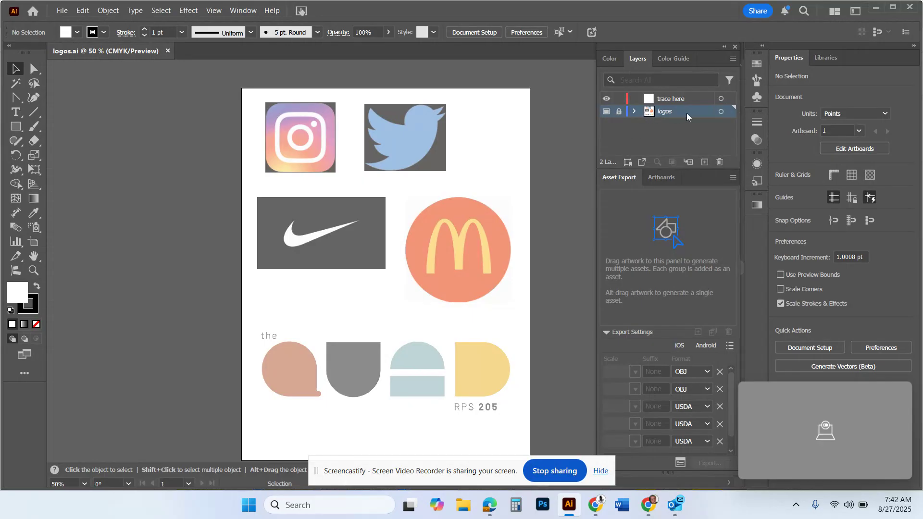
{"action": "double_click", "coordinate": [686, 112]}
{"action": "left_click", "coordinate": [403, 247]}
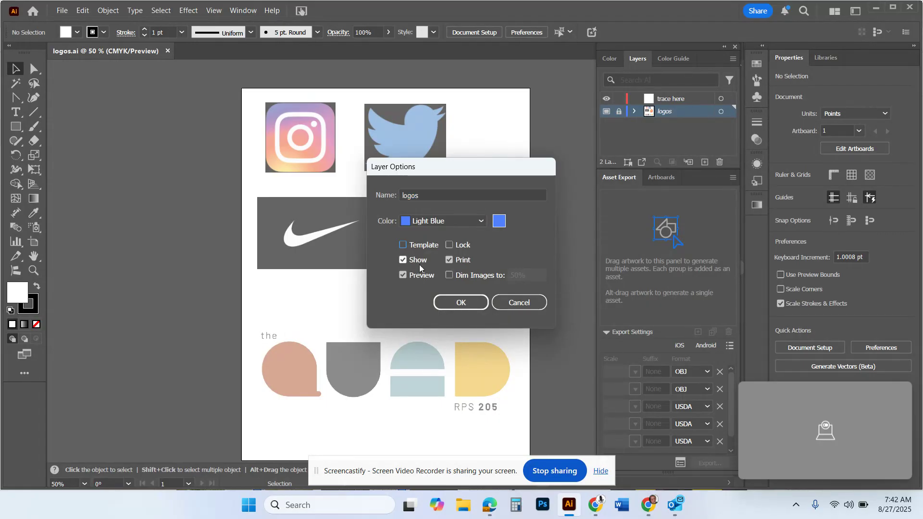
{"action": "left_click", "coordinate": [459, 303]}
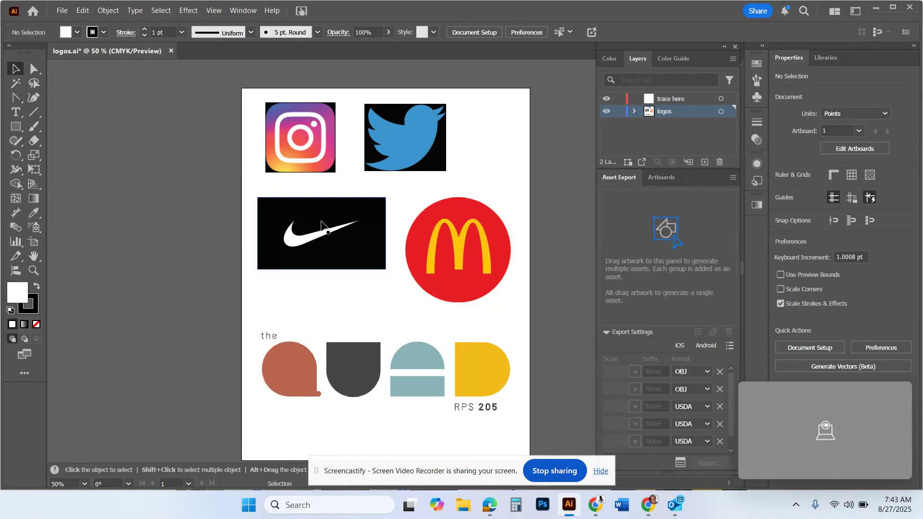
- Turn the logos layer into a template layer through its layer options
{"action": "double_click", "coordinate": [688, 113]}
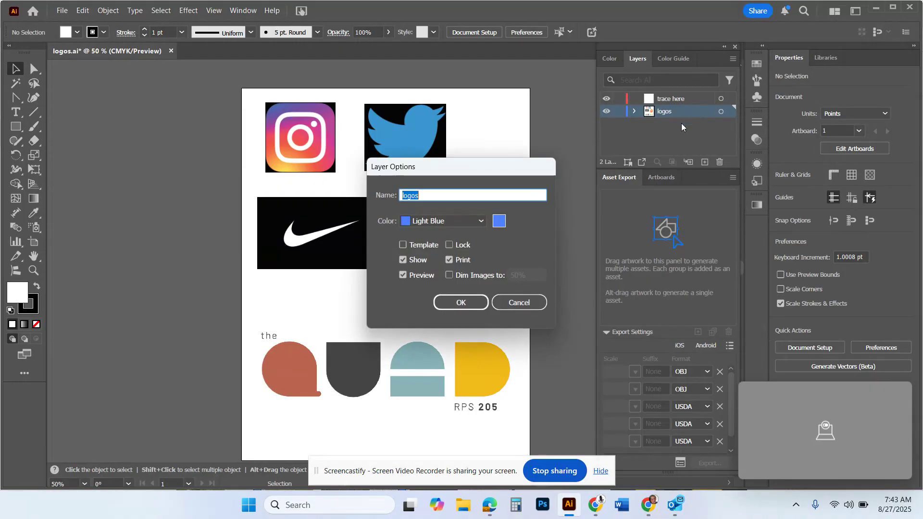
{"action": "left_click", "coordinate": [403, 245]}
{"action": "left_click", "coordinate": [461, 302]}
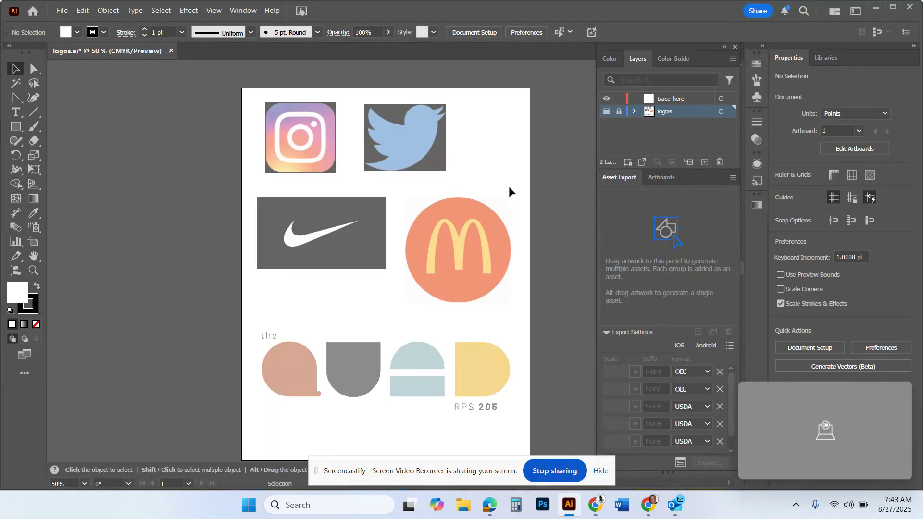
- On the trace here layer, draw a rectangle about 144 by 142 pt over the Instagram logo and round its corners to match
{"action": "left_click", "coordinate": [695, 98]}
{"action": "key", "text": "ctrl+equal"}
{"action": "key", "text": "ctrl+equal"}
{"action": "key", "text": "ctrl+equal"}
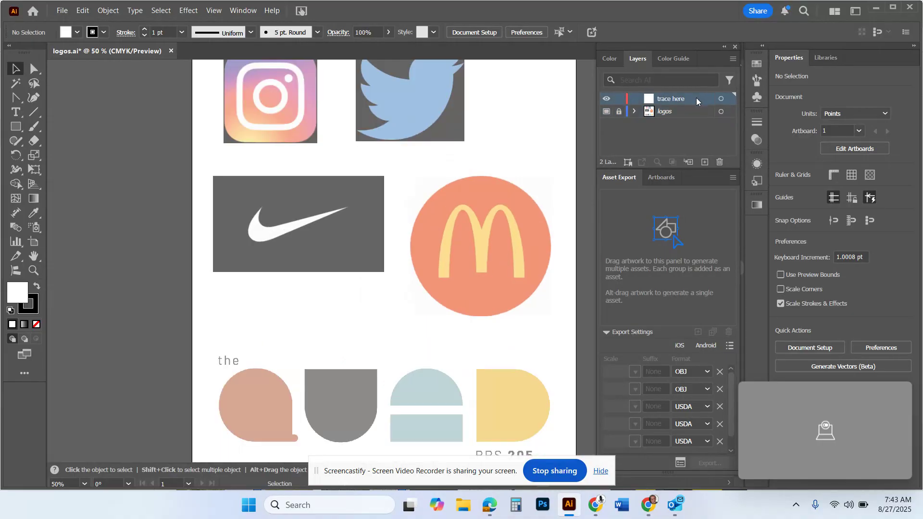
{"action": "left_click_drag", "start_coordinate": [254, 145], "coordinate": [397, 436]}
{"action": "left_click_drag", "start_coordinate": [356, 301], "coordinate": [363, 338]}
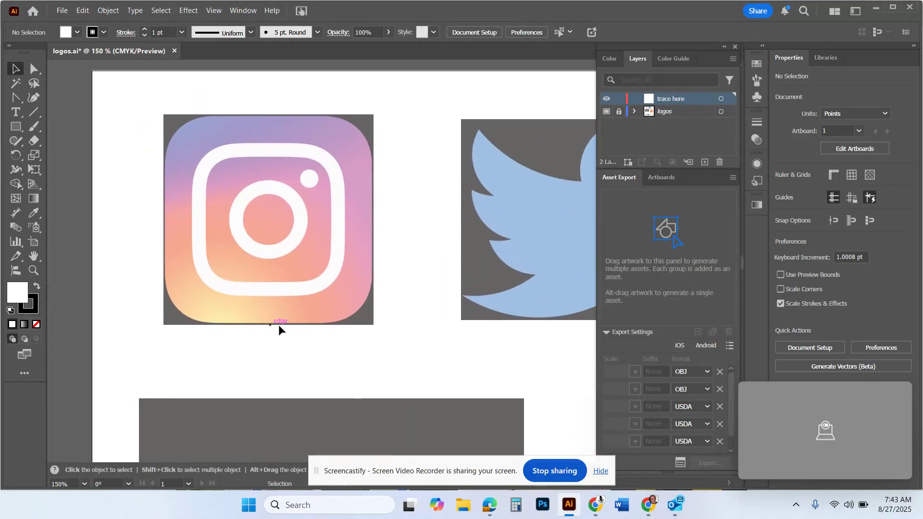
{"action": "left_click_drag", "start_coordinate": [16, 125], "coordinate": [72, 127]}
{"action": "mouse_move", "coordinate": [170, 119]}
{"action": "left_mouse_down"}
{"action": "mouse_move", "coordinate": [315, 293]}
{"action": "mouse_move", "coordinate": [373, 320]}
{"action": "left_mouse_up"}
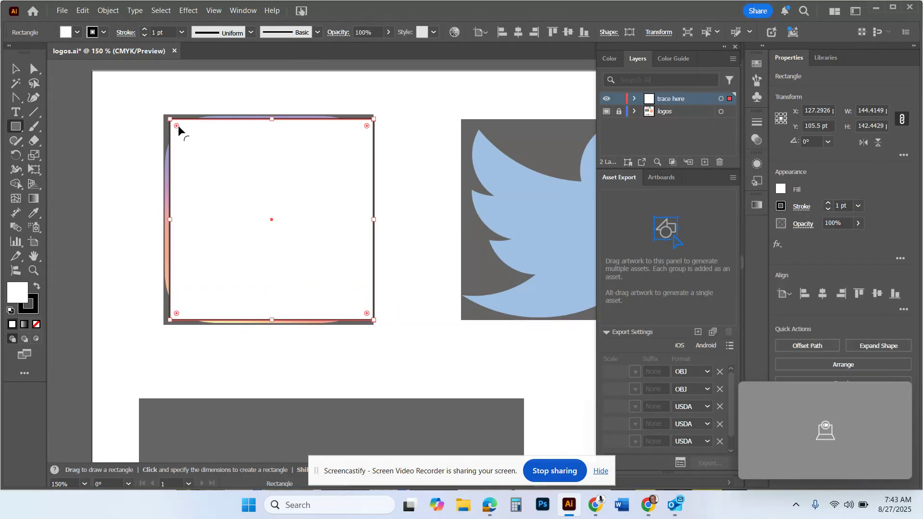
{"action": "left_click_drag", "start_coordinate": [177, 124], "coordinate": [235, 159]}
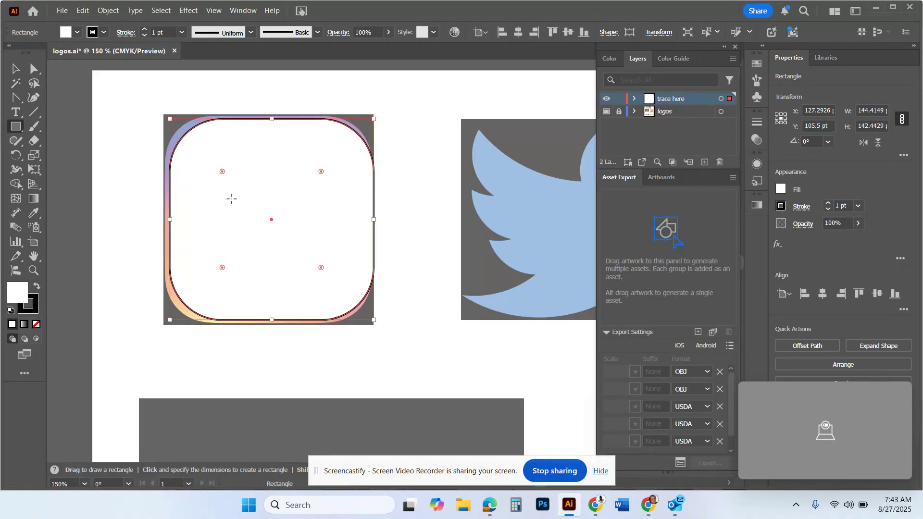
- Move and scale the rounded rectangle to 149 by 149 pt over the Instagram logo's outer edge and set its fill to None
{"action": "key", "text": "v"}
{"action": "left_click_drag", "start_coordinate": [281, 223], "coordinate": [275, 218]}
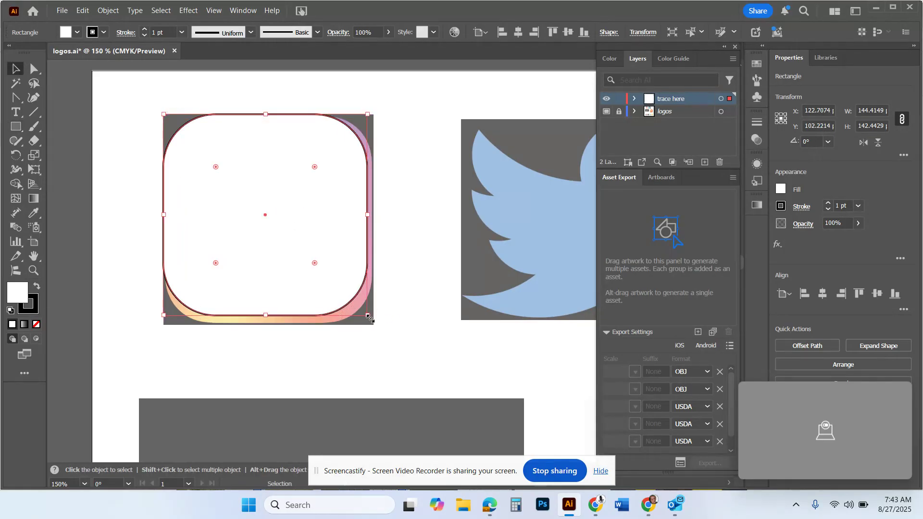
{"action": "left_click_drag", "start_coordinate": [371, 322], "coordinate": [374, 325]}
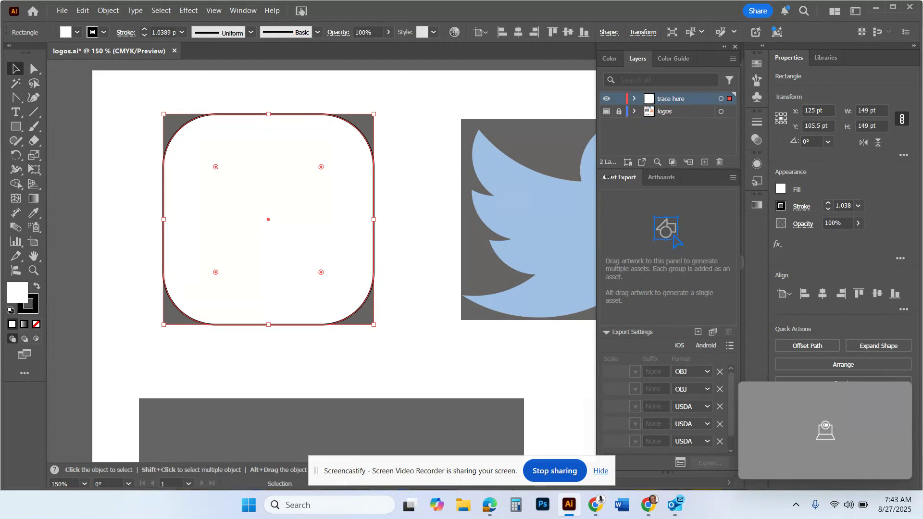
{"action": "left_click", "coordinate": [783, 190]}
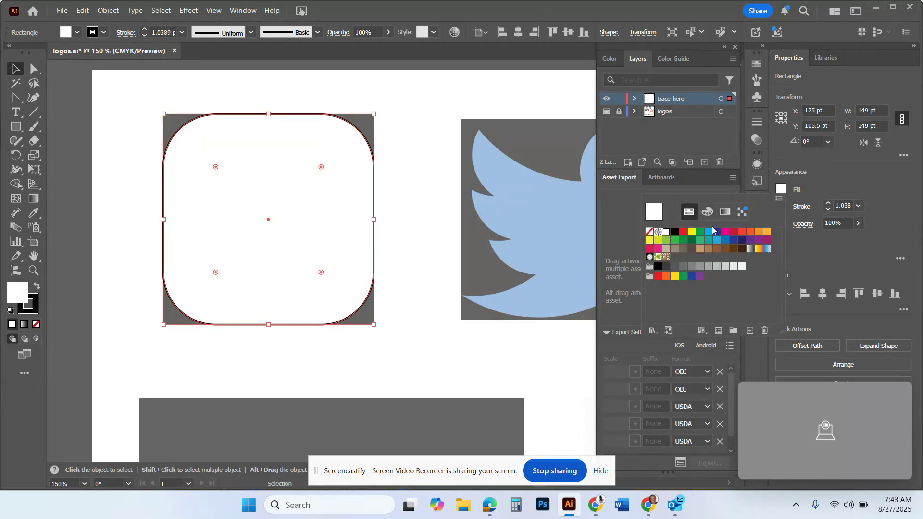
{"action": "left_click", "coordinate": [649, 232]}
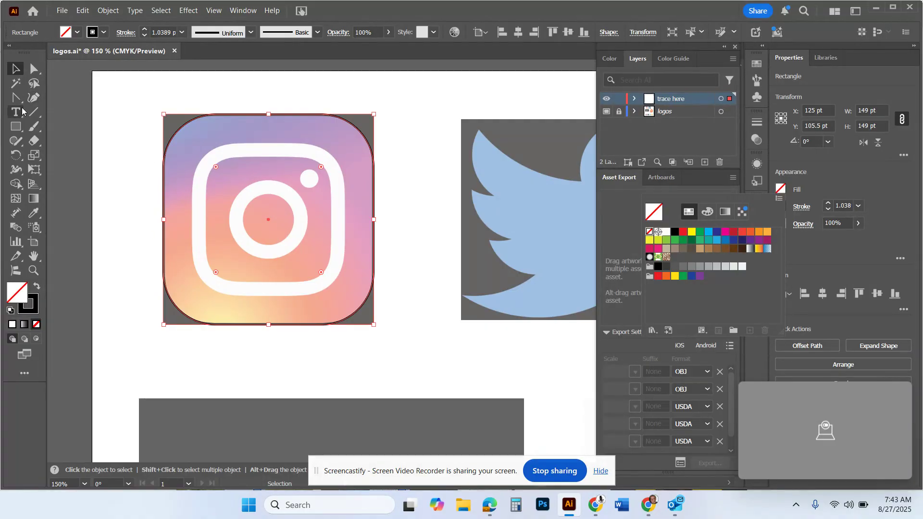
- Draw a square about 96 pt wide over the logo's white camera outline and round its corners to match
{"action": "left_click", "coordinate": [21, 128]}
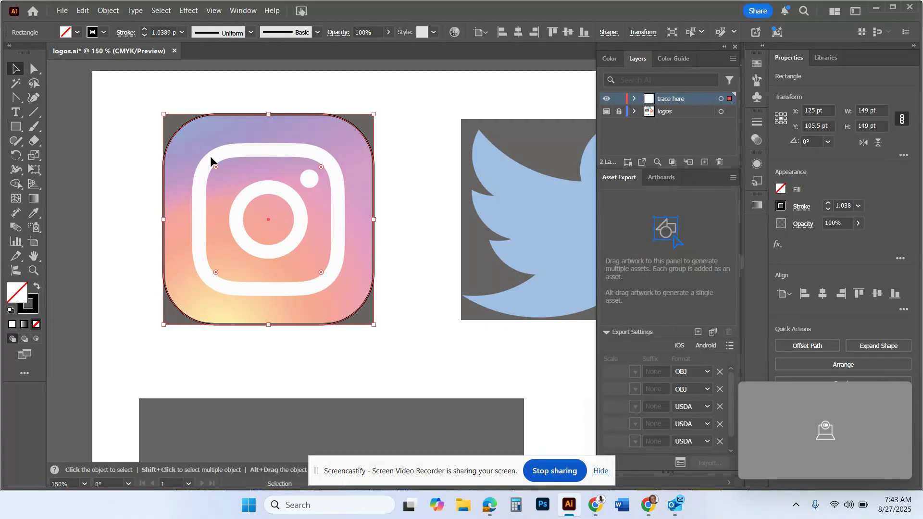
{"action": "left_click", "coordinate": [210, 157]}
{"action": "key", "text": "m"}
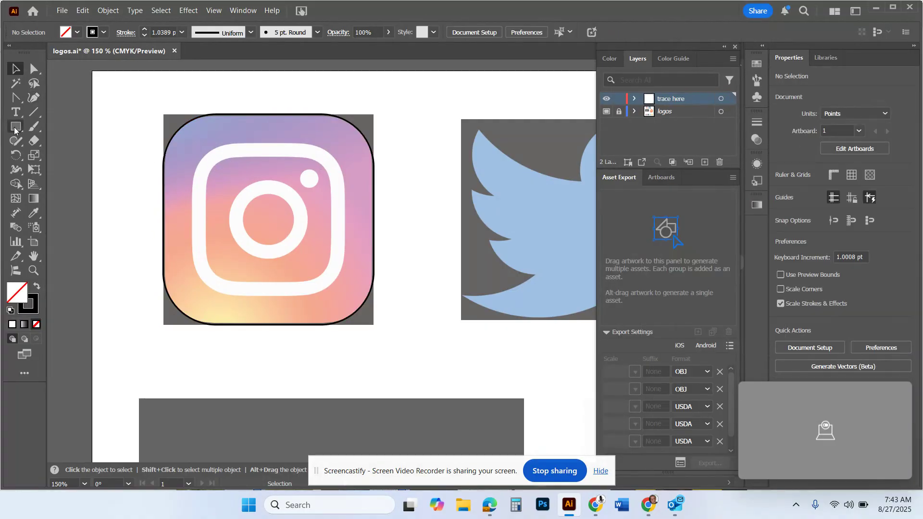
{"action": "left_click_drag", "start_coordinate": [207, 154], "coordinate": [342, 290]}
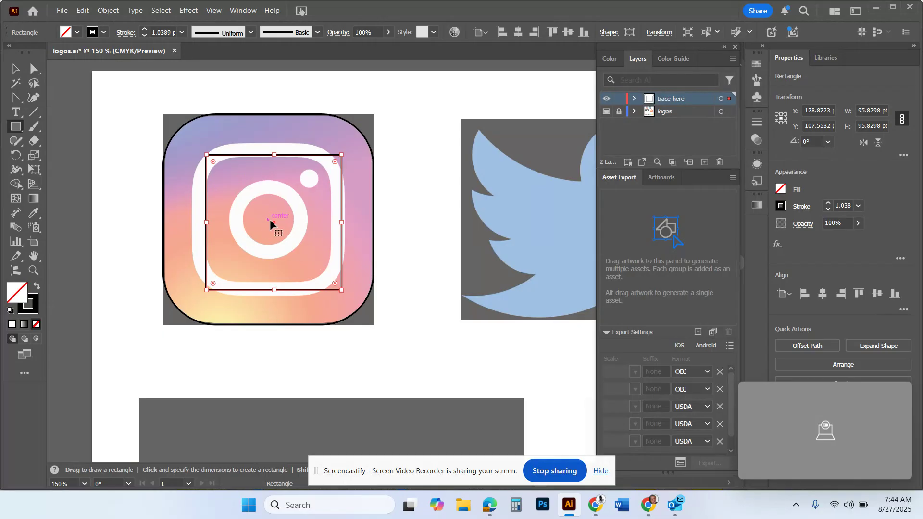
{"action": "left_click_drag", "start_coordinate": [273, 221], "coordinate": [269, 220]}
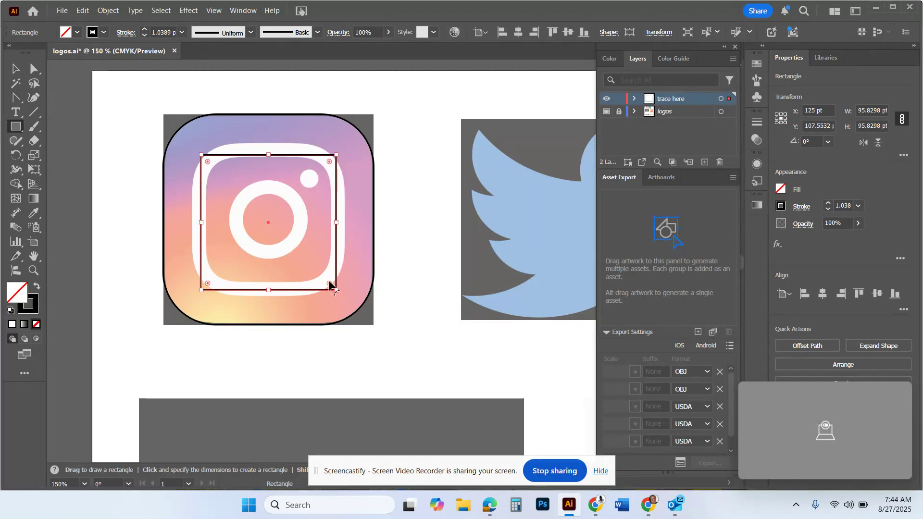
{"action": "left_click_drag", "start_coordinate": [329, 284], "coordinate": [307, 252]}
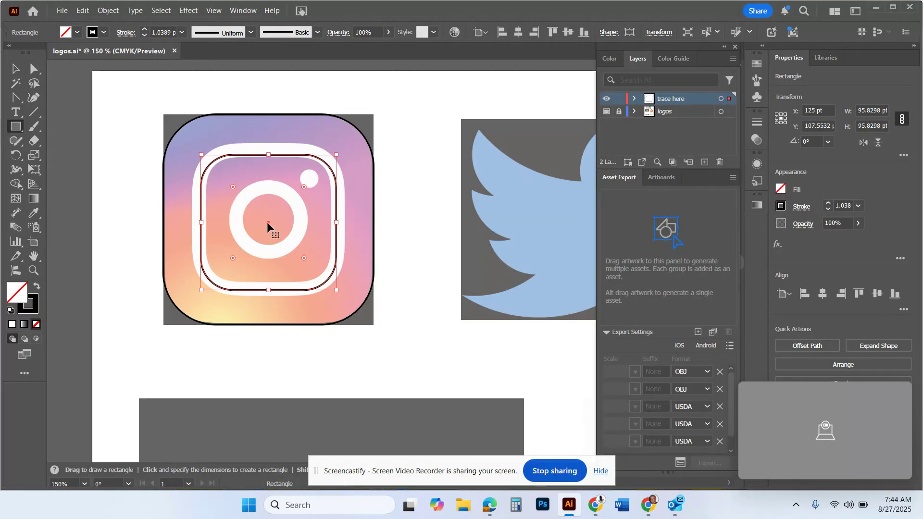
- Centre the inner rounded square on the logo and scale it to about 89 pt to fit the white outline's inner edge
{"action": "left_click_drag", "start_coordinate": [266, 221], "coordinate": [267, 218]}
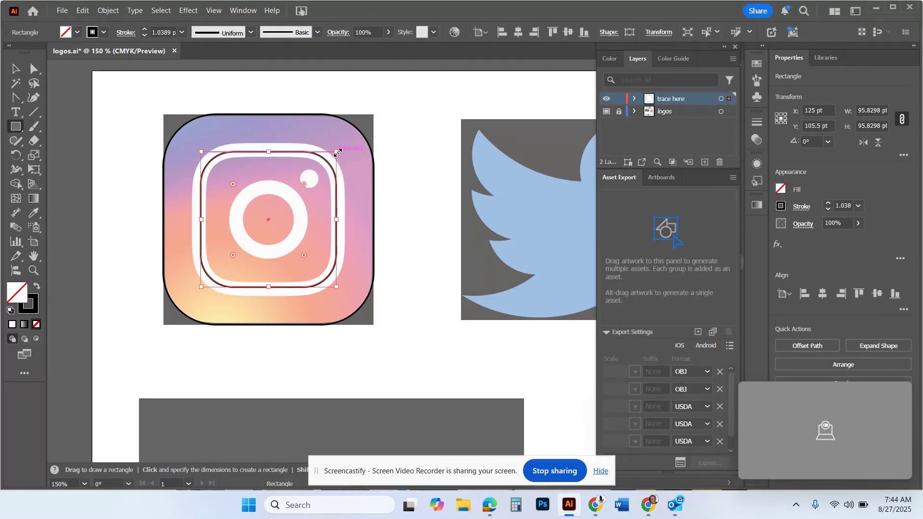
{"action": "left_click_drag", "start_coordinate": [337, 152], "coordinate": [331, 156]}
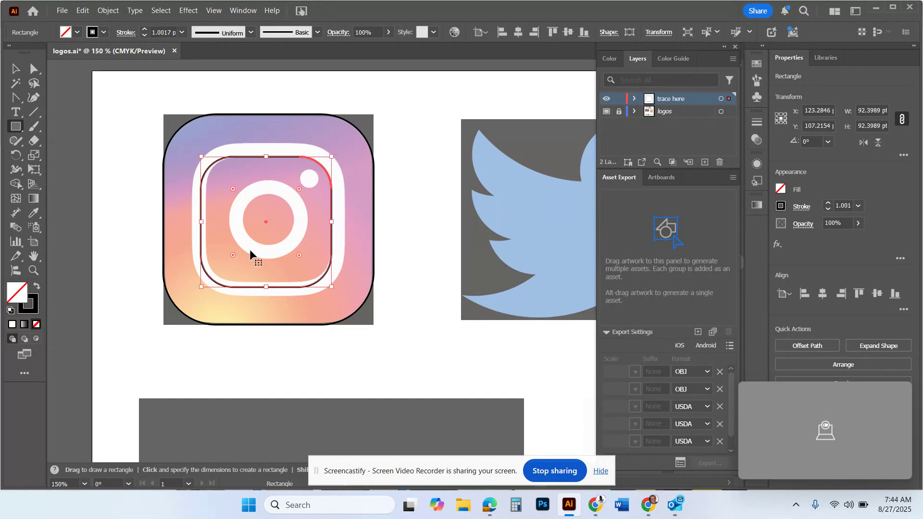
{"action": "left_click_drag", "start_coordinate": [201, 287], "coordinate": [206, 282]}
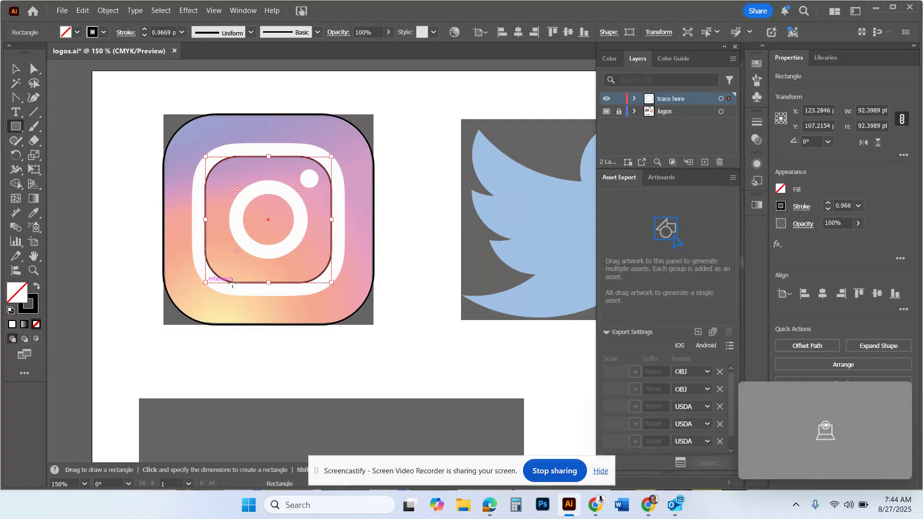
- Give the inner rounded square a white stroke and raise its weight to 6 pt
{"action": "left_click", "coordinate": [780, 206]}
{"action": "left_click", "coordinate": [666, 250]}
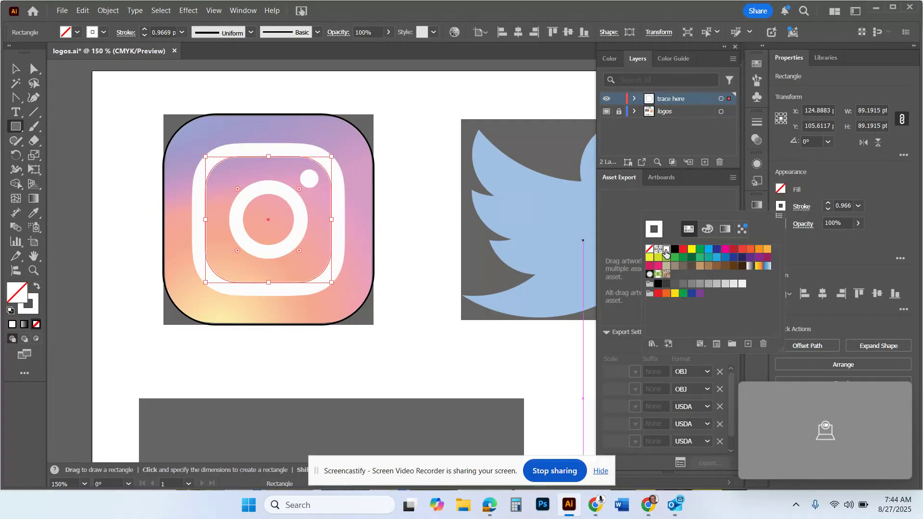
{"action": "left_click", "coordinate": [827, 204]}
{"action": "left_click", "coordinate": [828, 205]}
{"action": "left_click", "coordinate": [828, 205]}
{"action": "left_click", "coordinate": [828, 205]}
{"action": "left_click", "coordinate": [828, 205]}
{"action": "left_click", "coordinate": [828, 205]}
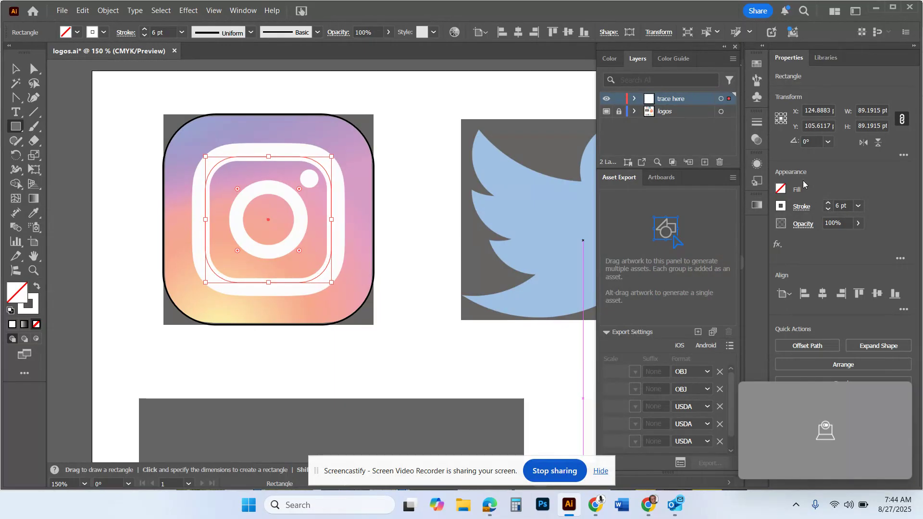
- Change the inner rounded square's stroke to green and raise its weight to 9 pt
{"action": "left_click", "coordinate": [781, 191]}
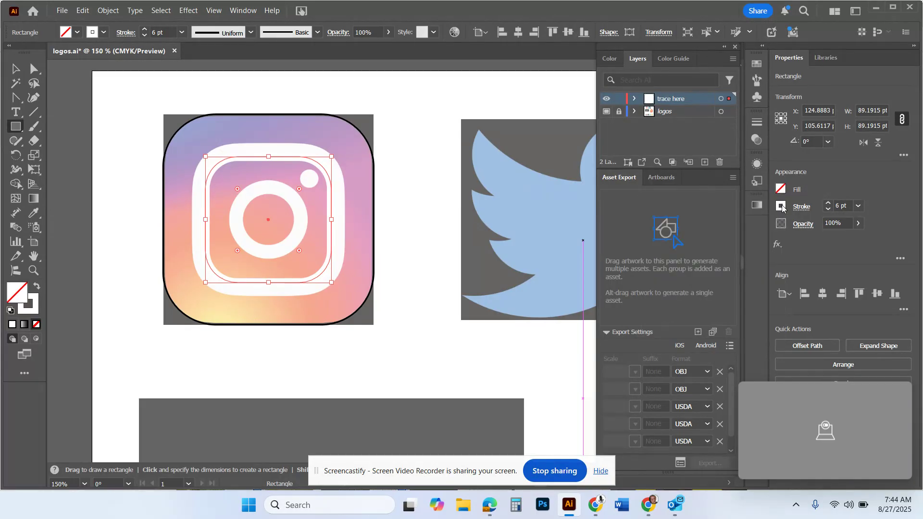
{"action": "left_click", "coordinate": [781, 207]}
{"action": "left_click", "coordinate": [700, 249]}
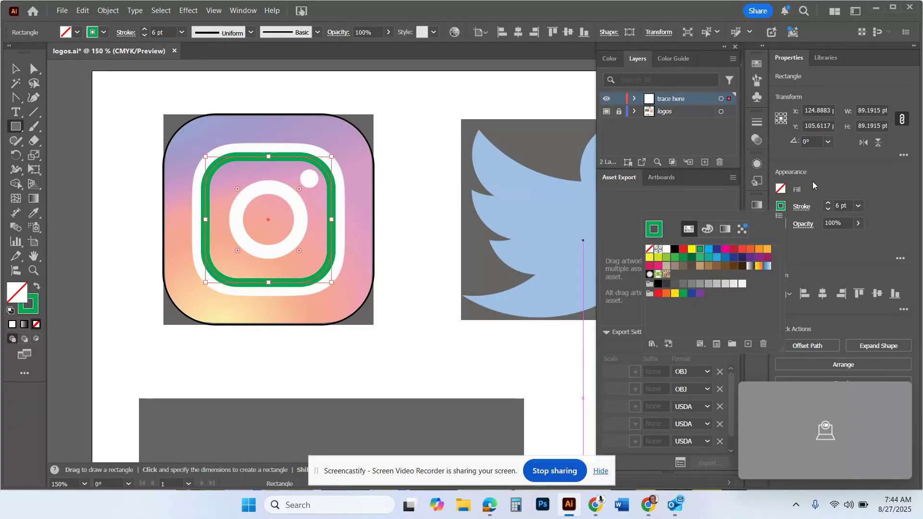
{"action": "left_click", "coordinate": [826, 206]}
{"action": "left_click", "coordinate": [826, 206]}
{"action": "left_click", "coordinate": [826, 206]}
{"action": "left_click", "coordinate": [826, 207]}
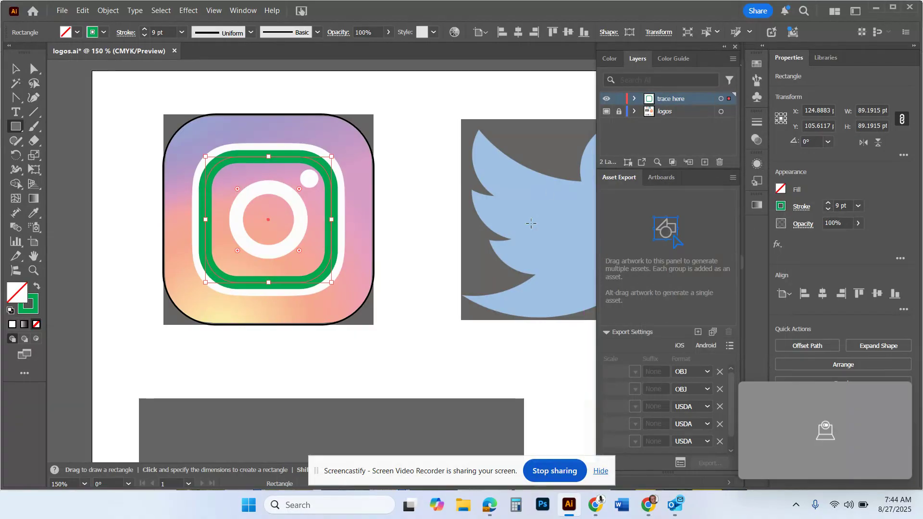
- Align the inner rounded square's stroke to the outside and set its weight to 10 pt
{"action": "left_click", "coordinate": [796, 207]}
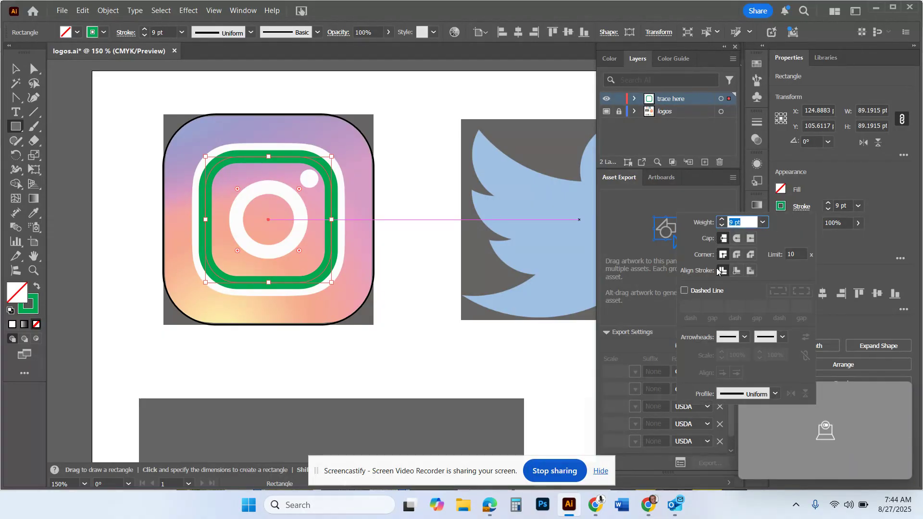
{"action": "left_click", "coordinate": [752, 273]}
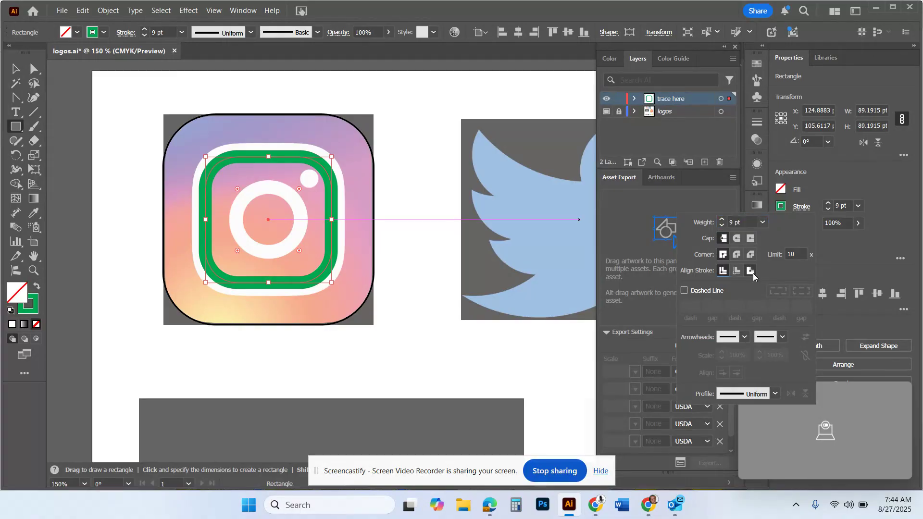
{"action": "left_click", "coordinate": [827, 204]}
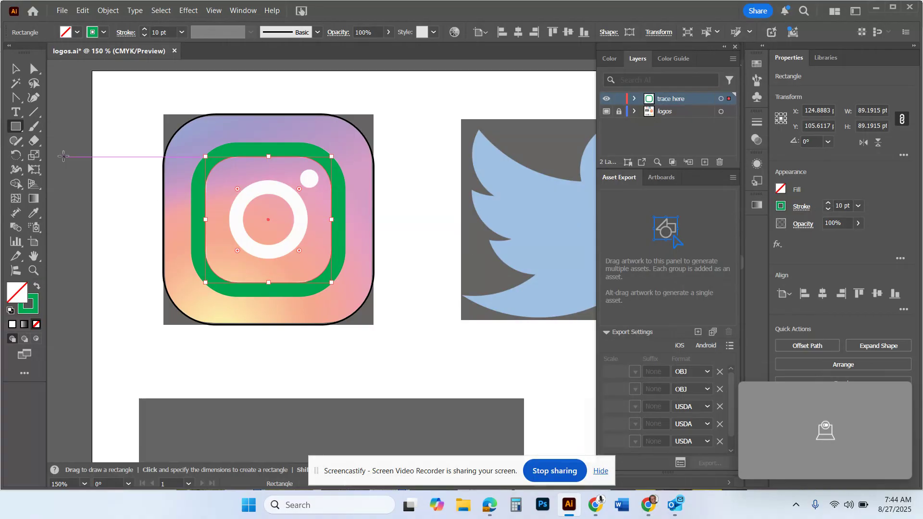
- Draw a circle about 34 pt wide with the Ellipse tool, fitted to the inner edge of the logo's central lens ring
{"action": "left_click_drag", "start_coordinate": [21, 130], "coordinate": [79, 154]}
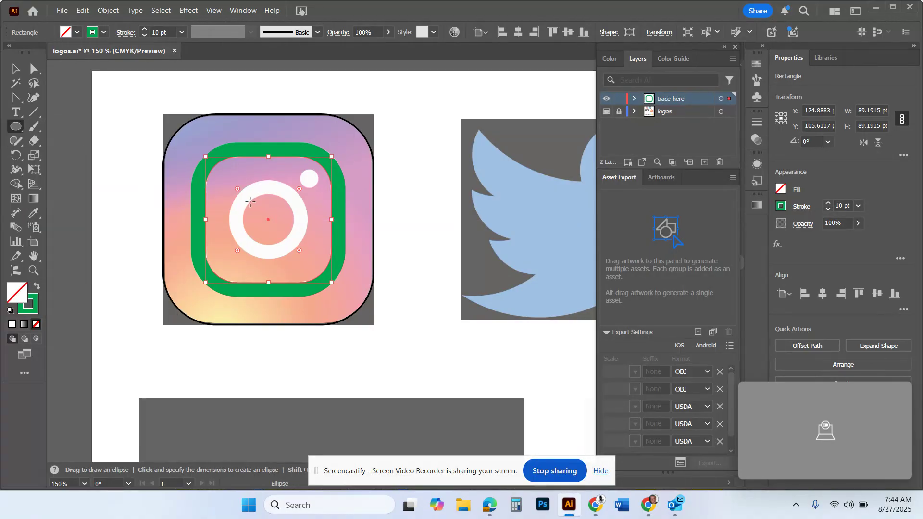
{"action": "mouse_move", "coordinate": [237, 189]}
{"action": "left_mouse_down"}
{"action": "mouse_move", "coordinate": [297, 246]}
{"action": "mouse_move", "coordinate": [266, 217]}
{"action": "left_mouse_up"}
{"action": "key", "text": "v"}
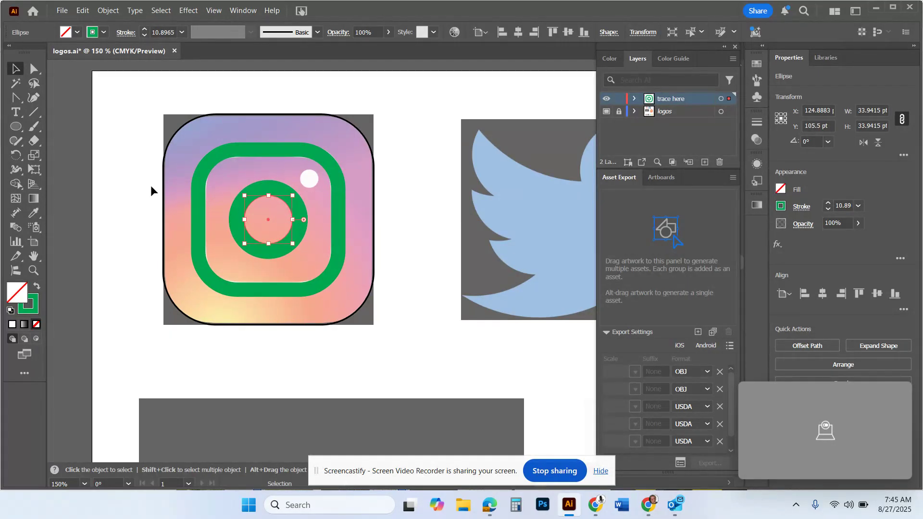
- Draw a circle about 8 pt wide over the logo's white dot, giving it a white fill and no stroke
{"action": "left_click", "coordinate": [16, 126]}
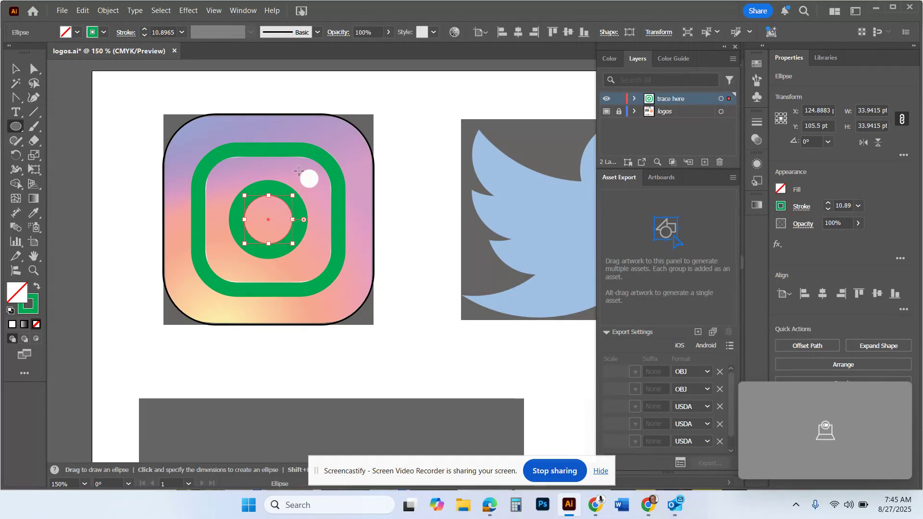
{"action": "mouse_move", "coordinate": [298, 171]}
{"action": "left_mouse_down"}
{"action": "mouse_move", "coordinate": [331, 194]}
{"action": "mouse_move", "coordinate": [309, 181]}
{"action": "left_mouse_up"}
{"action": "left_click", "coordinate": [780, 188]}
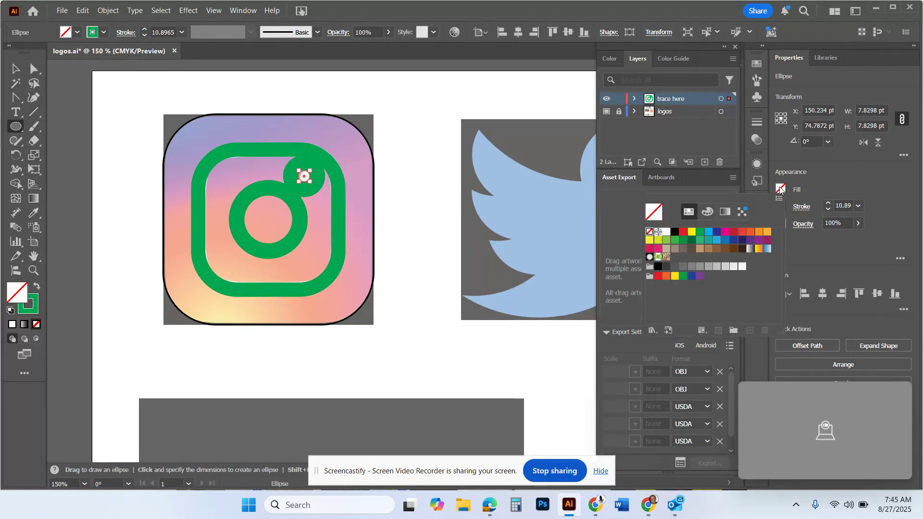
{"action": "left_click", "coordinate": [666, 232]}
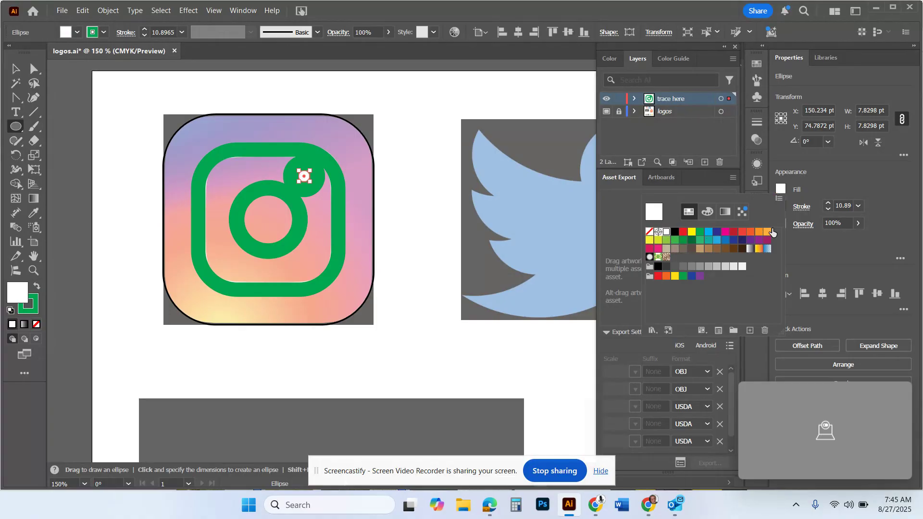
{"action": "left_click", "coordinate": [780, 206]}
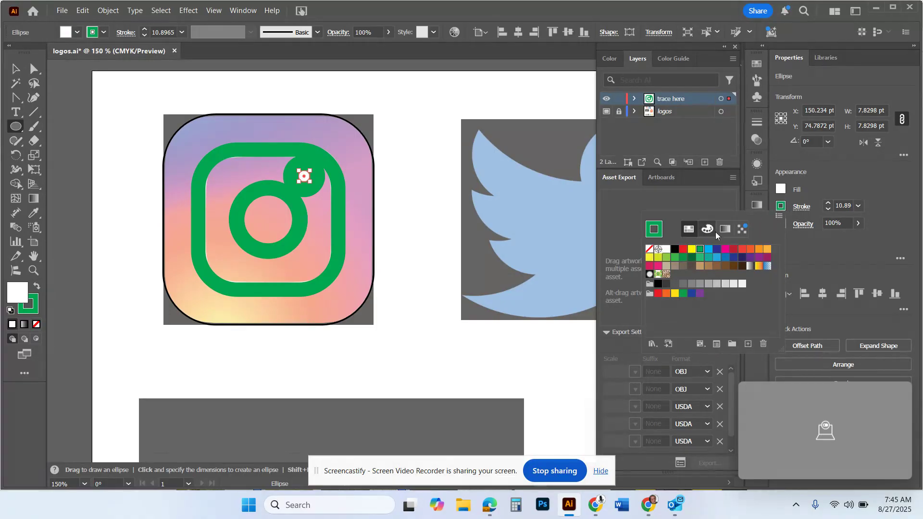
{"action": "left_click", "coordinate": [649, 249]}
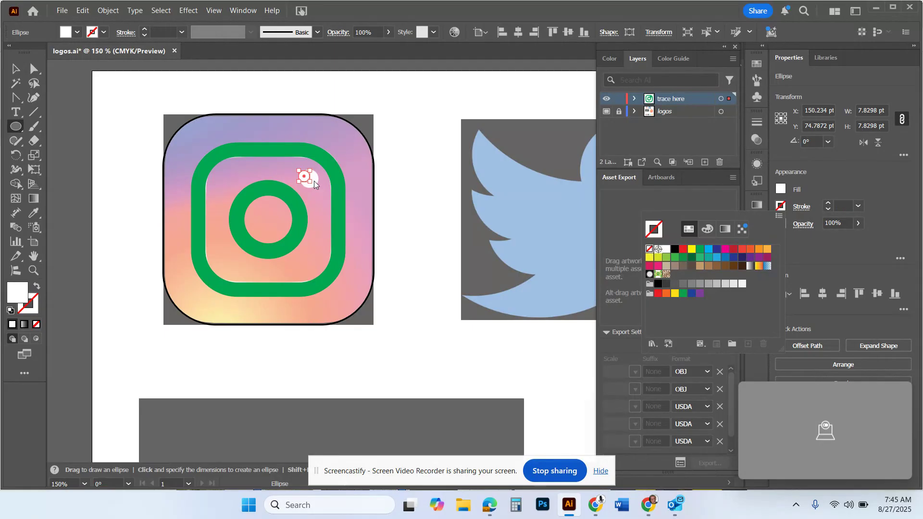
- Enlarge the small white circle to about 13.8 pt and centre it over the logo's dot
{"action": "key", "text": "ctrl+equal"}
{"action": "key", "text": "ctrl+equal"}
{"action": "key", "text": "ctrl+equal"}
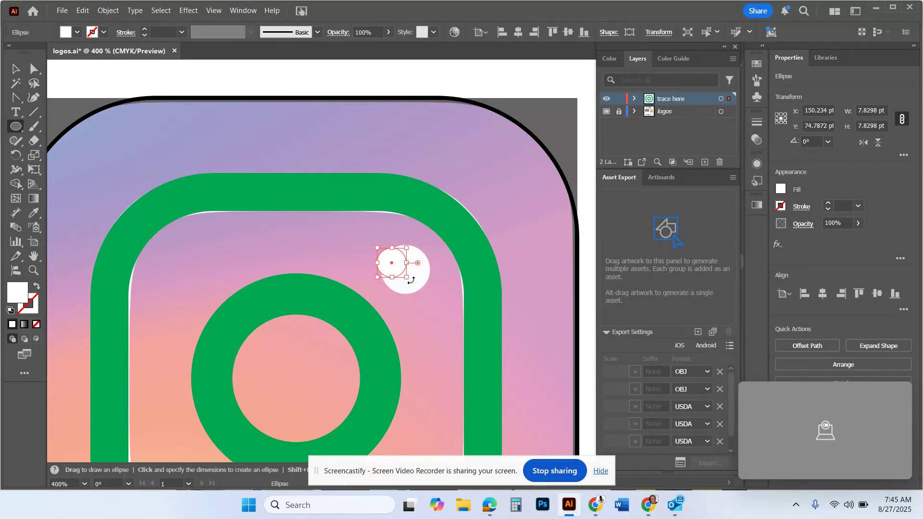
{"action": "left_click_drag", "start_coordinate": [407, 277], "coordinate": [430, 301]}
{"action": "left_click_drag", "start_coordinate": [401, 273], "coordinate": [405, 269]}
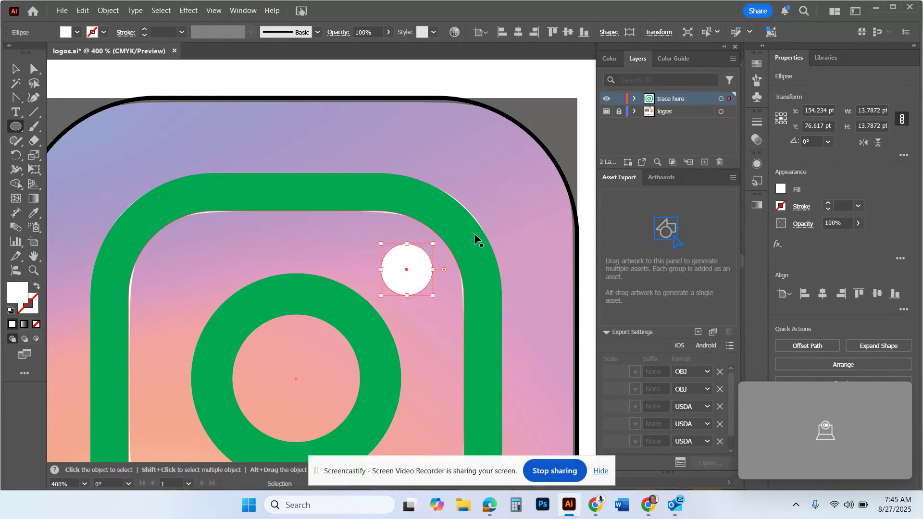
- Change the central lens circle's stroke from green to white
{"action": "key", "text": "ctrl+minus"}
{"action": "key", "text": "ctrl+minus"}
{"action": "key", "text": "ctrl+minus"}
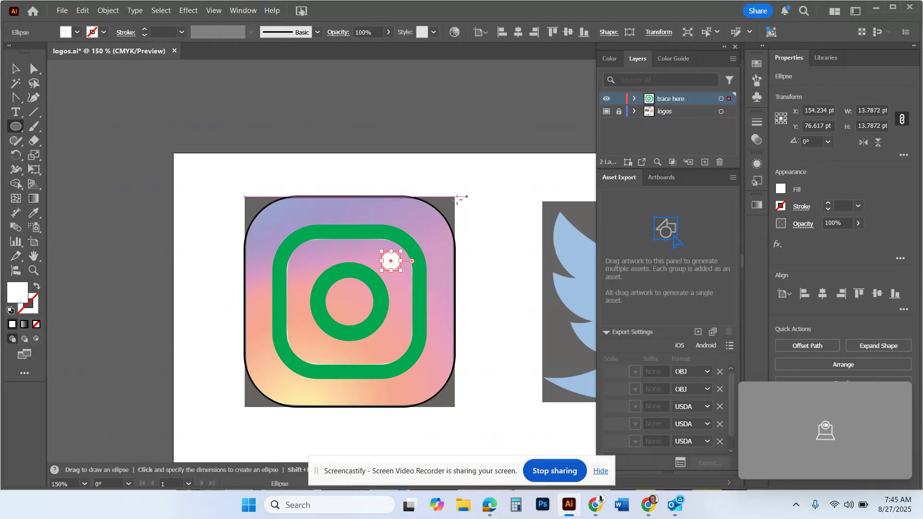
{"action": "key", "text": "v"}
{"action": "left_click", "coordinate": [356, 327]}
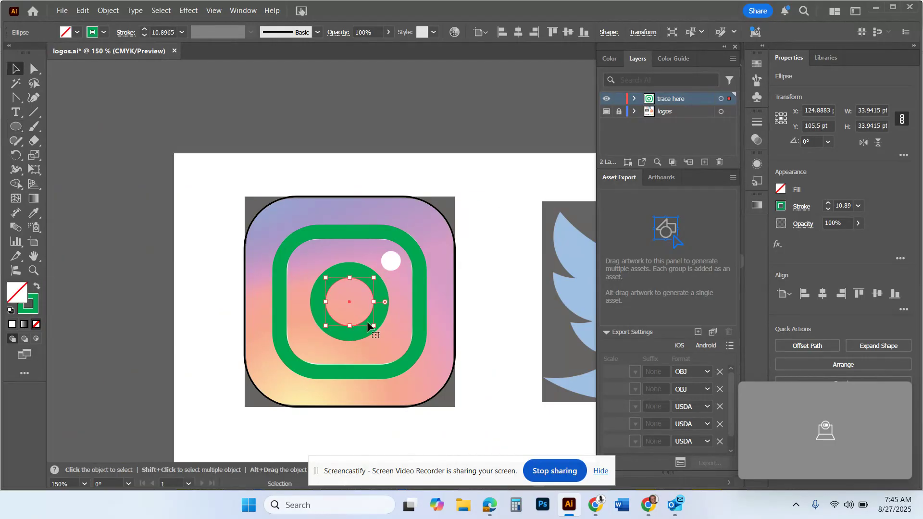
{"action": "left_click", "coordinate": [782, 206]}
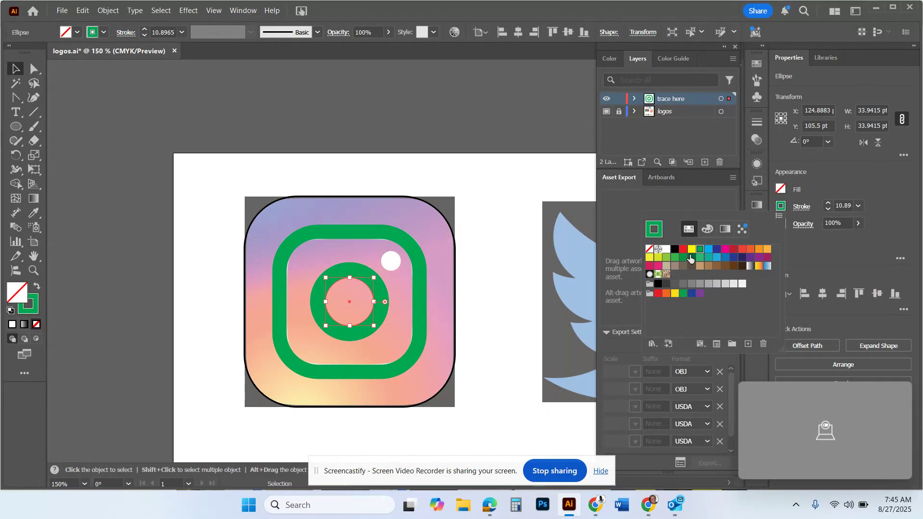
{"action": "left_click", "coordinate": [665, 249]}
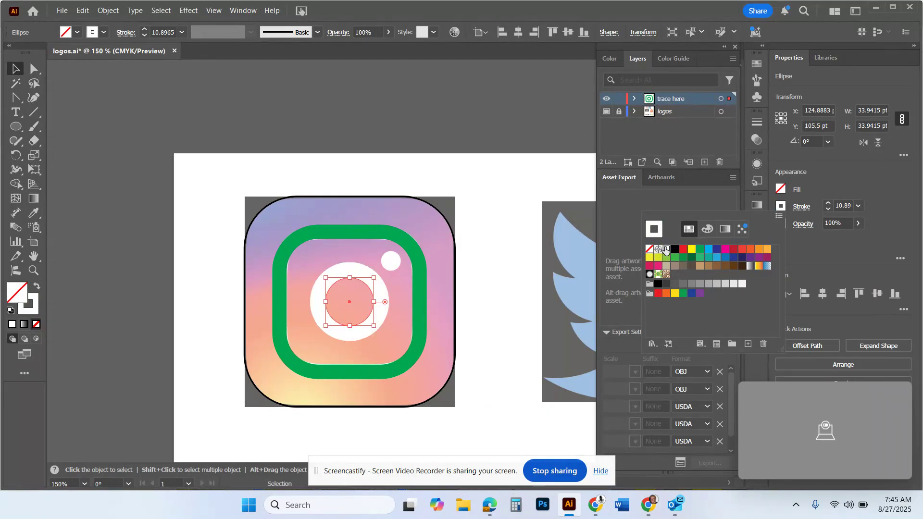
- Change the inner rounded square's stroke from green to white
{"action": "left_click", "coordinate": [421, 302]}
{"action": "left_click", "coordinate": [416, 300]}
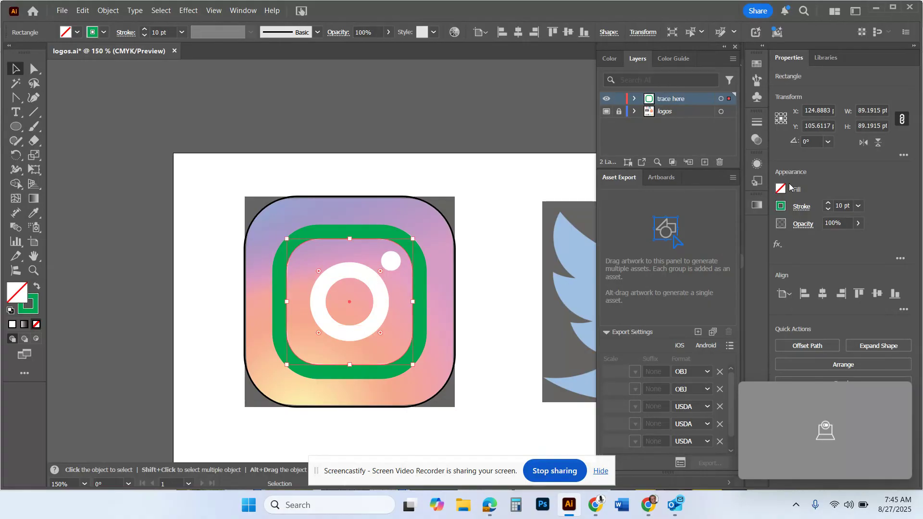
{"action": "left_click", "coordinate": [781, 206]}
{"action": "left_click", "coordinate": [666, 249]}
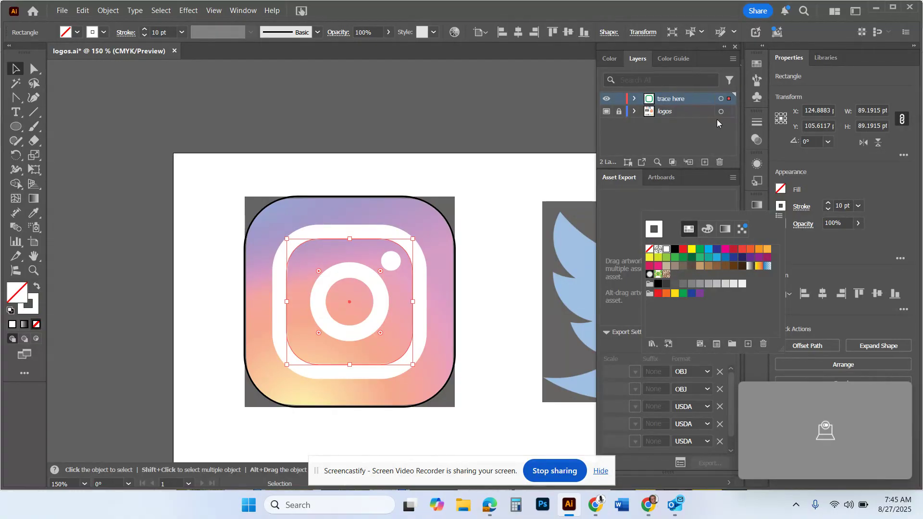
- Turn off the Template option for the logos layer so it becomes a normal layer
{"action": "double_click", "coordinate": [696, 106]}
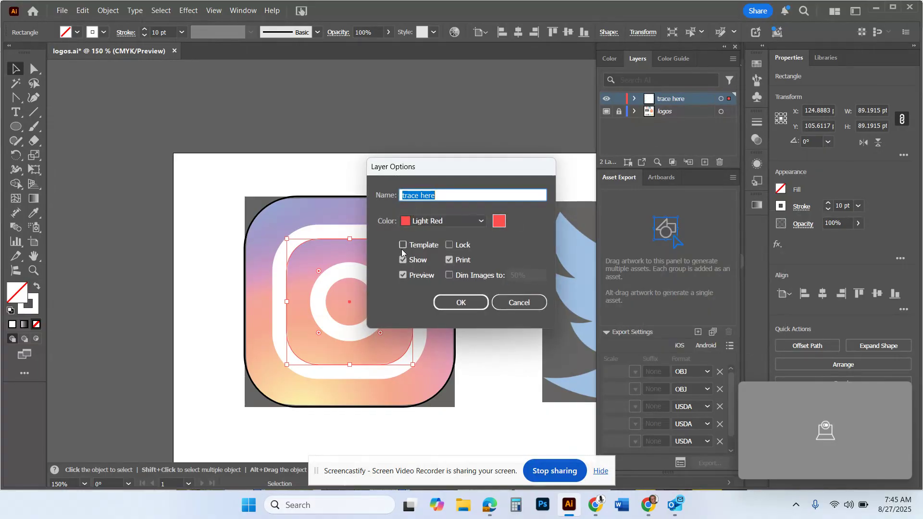
{"action": "left_click", "coordinate": [519, 302]}
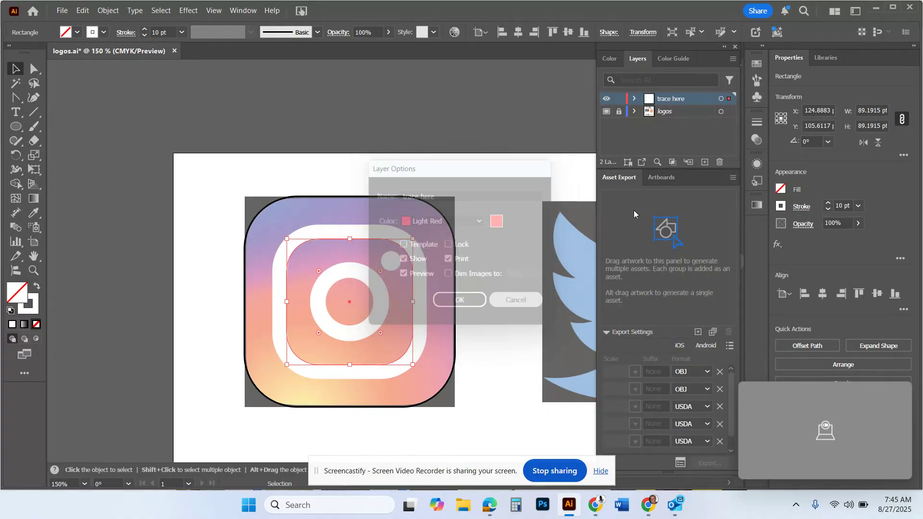
{"action": "left_click", "coordinate": [692, 113]}
{"action": "double_click", "coordinate": [691, 112]}
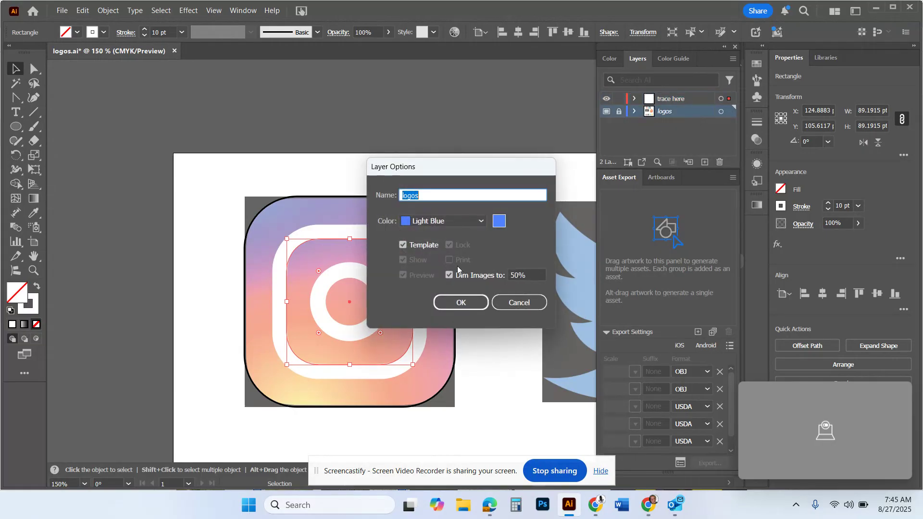
{"action": "left_click", "coordinate": [403, 246]}
{"action": "left_click", "coordinate": [467, 302]}
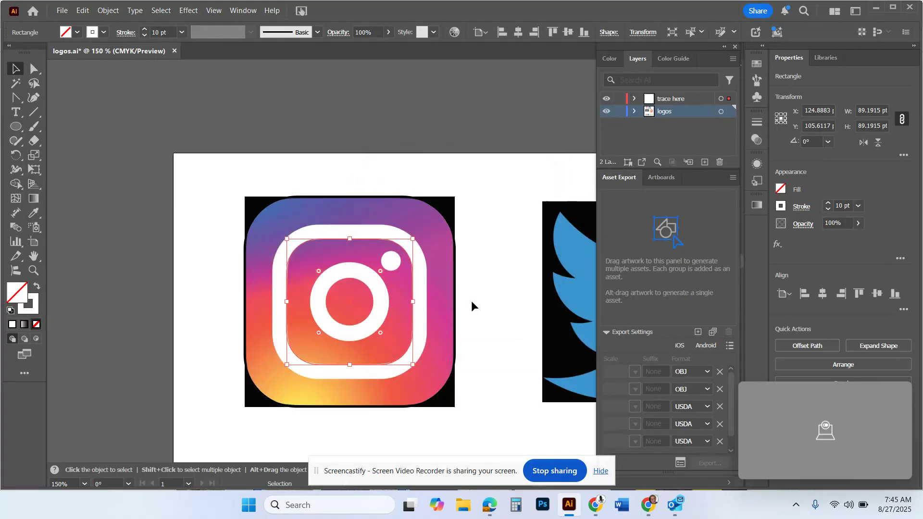
- Move the outer black rounded square beside the logo's left edge and fill it with the yellow-to-orange gradient swatch
{"action": "mouse_move", "coordinate": [455, 309]}
{"action": "left_mouse_down"}
{"action": "mouse_move", "coordinate": [256, 302]}
{"action": "mouse_move", "coordinate": [249, 312]}
{"action": "left_mouse_up"}
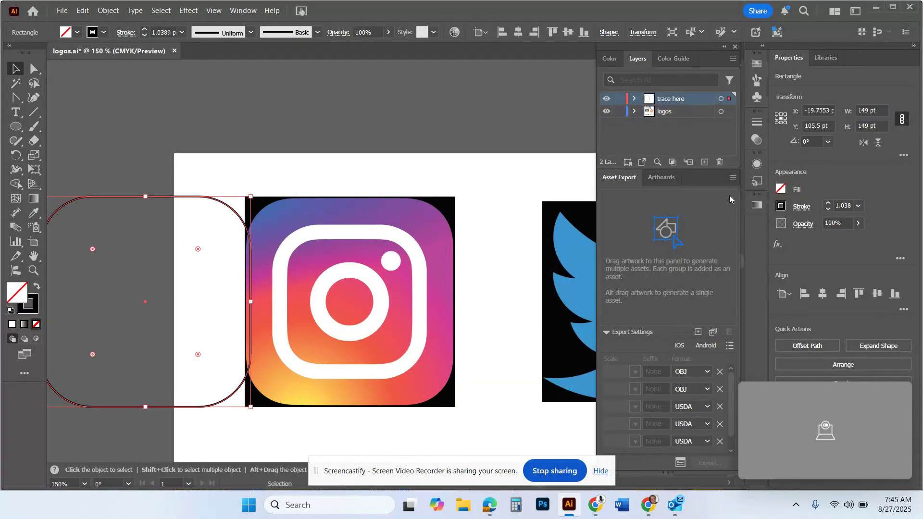
{"action": "left_click", "coordinate": [782, 189]}
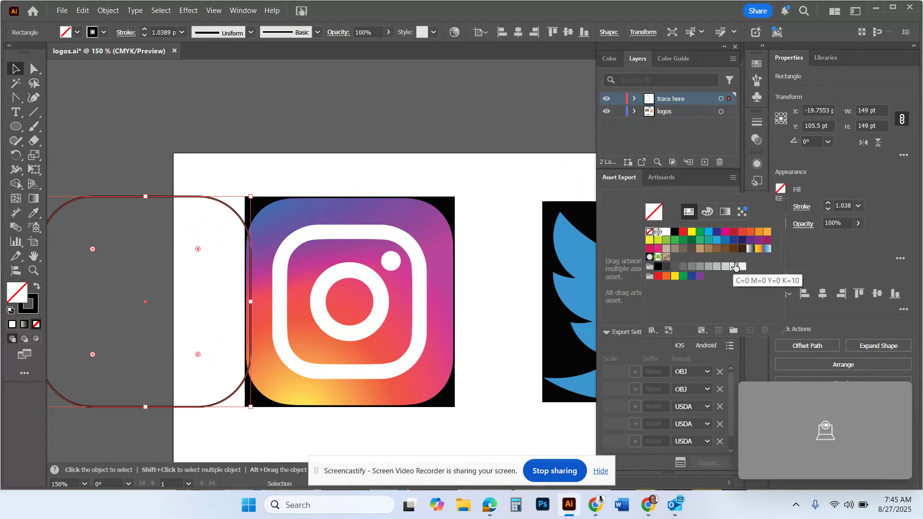
{"action": "left_click", "coordinate": [758, 249]}
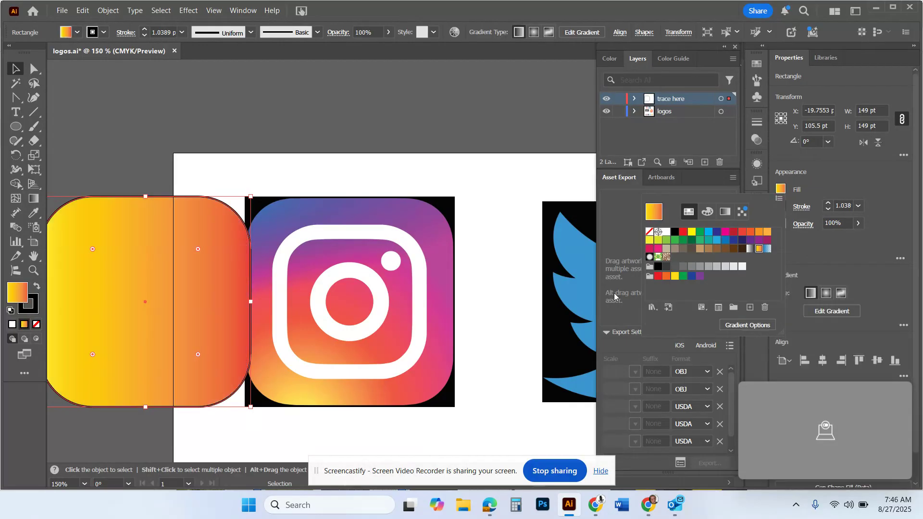
- Switch the outer rounded square's fill to a freeform gradient and place a color stop near its right edge
{"action": "left_click", "coordinate": [843, 299]}
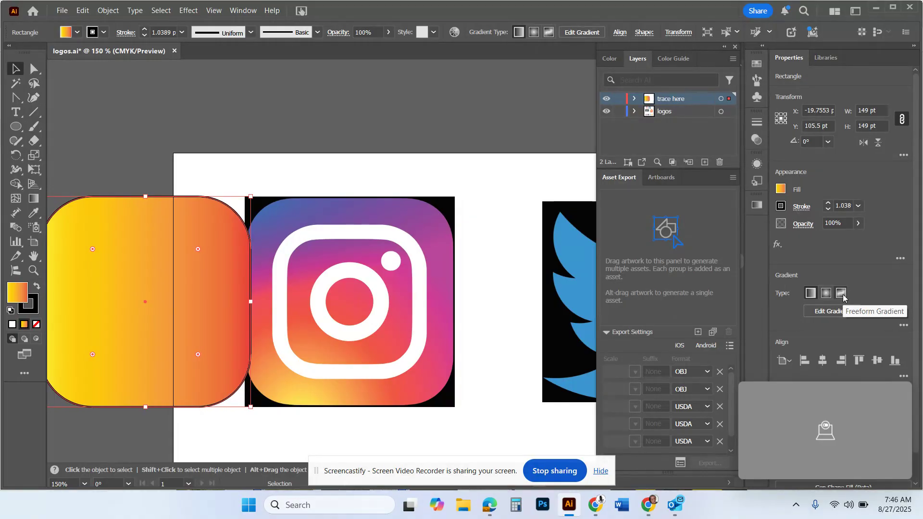
{"action": "key", "text": "g"}
{"action": "left_click", "coordinate": [223, 286]}
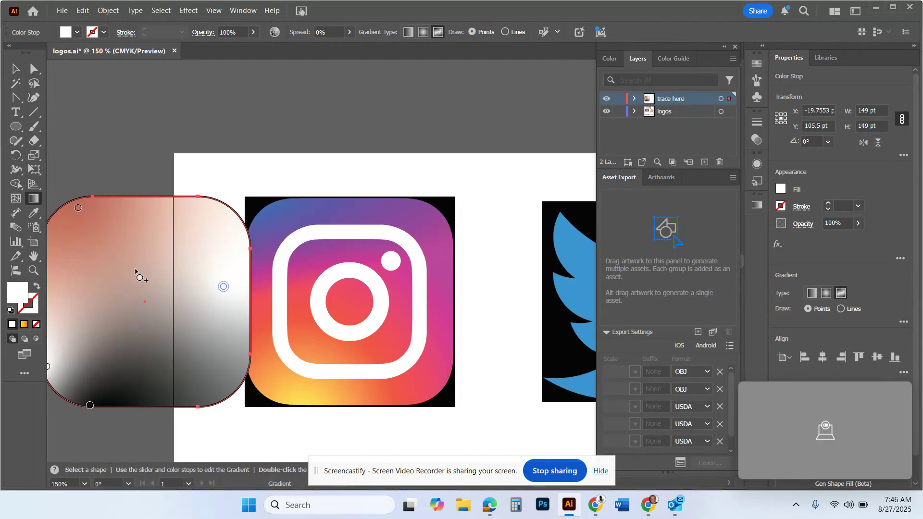
- Arrange the freeform color stops in two rows of three across the square's upper and middle areas, adding the missing stops
{"action": "left_click_drag", "start_coordinate": [78, 211], "coordinate": [81, 226]}
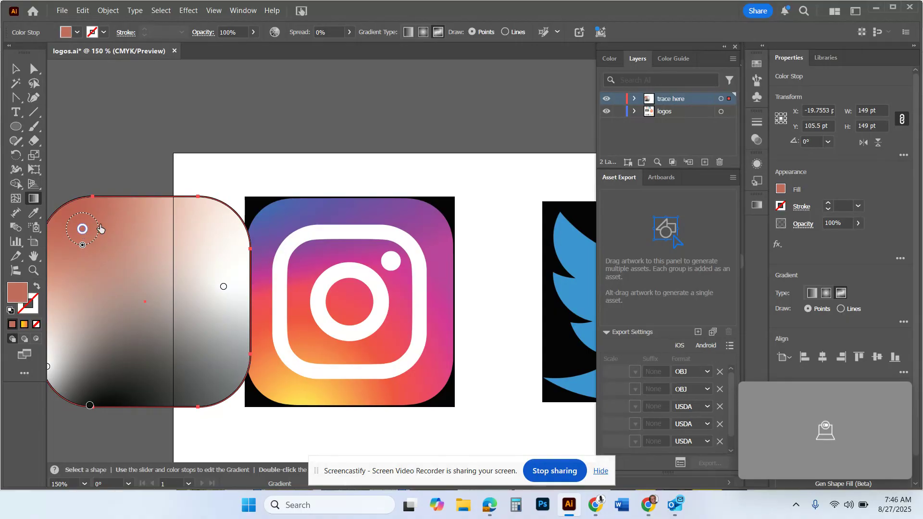
{"action": "left_click", "coordinate": [148, 220]}
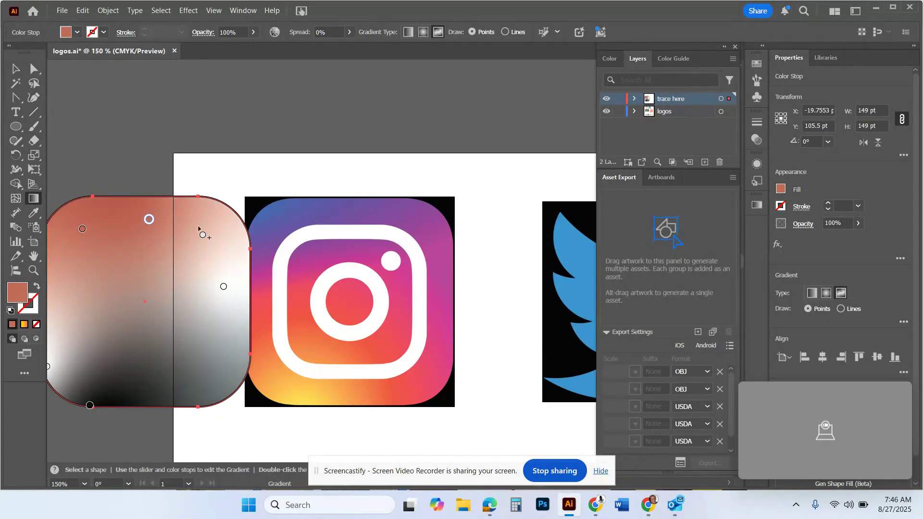
{"action": "left_click", "coordinate": [226, 224]}
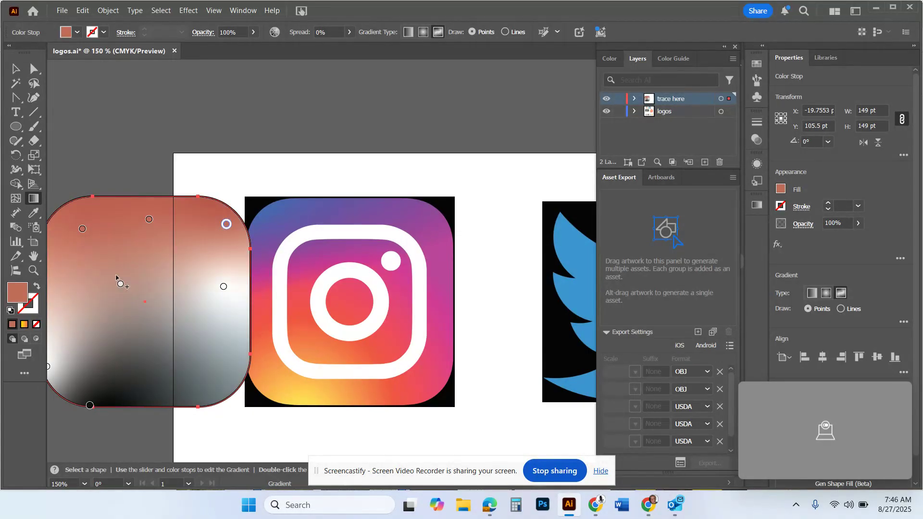
{"action": "left_click", "coordinate": [67, 297]}
{"action": "left_click", "coordinate": [153, 299]}
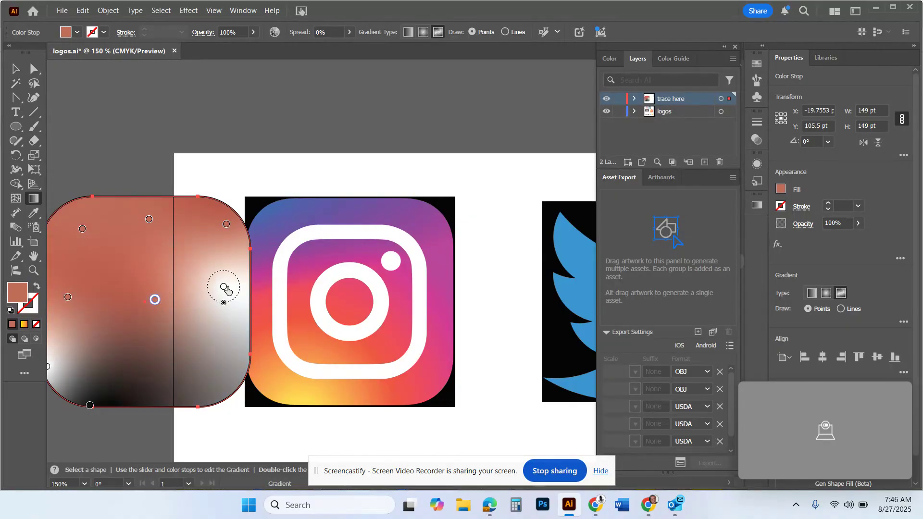
{"action": "left_click_drag", "start_coordinate": [223, 287], "coordinate": [222, 301]}
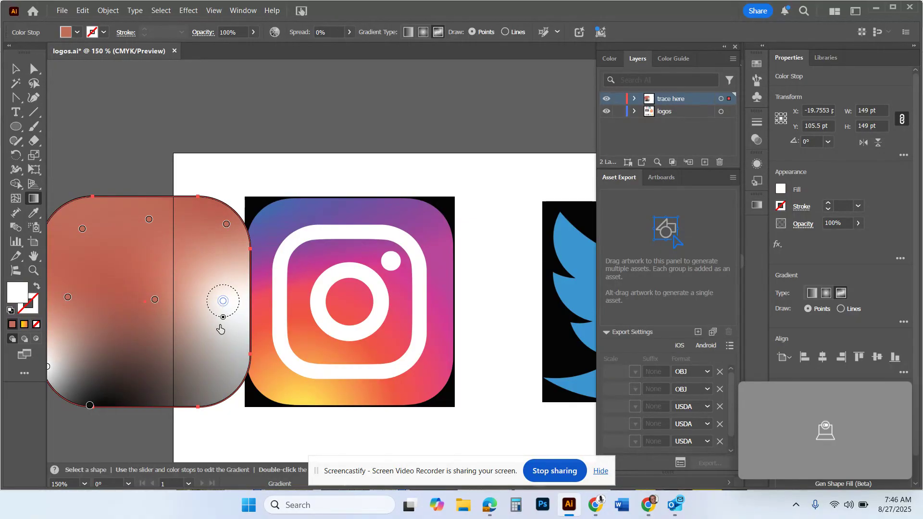
- Add two color stops along the square's bottom and move the black stop inward from the lower-left edge
{"action": "left_click", "coordinate": [222, 378]}
{"action": "left_click", "coordinate": [139, 384]}
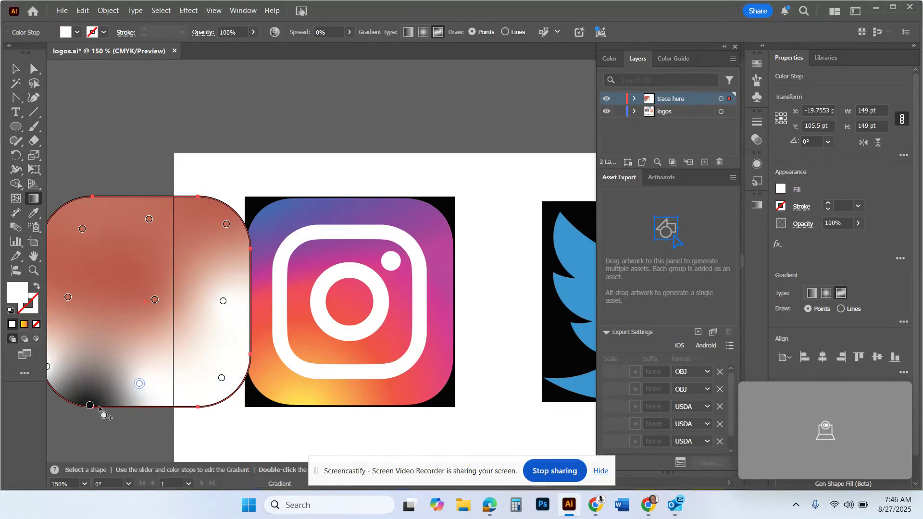
{"action": "left_click_drag", "start_coordinate": [89, 405], "coordinate": [82, 389]}
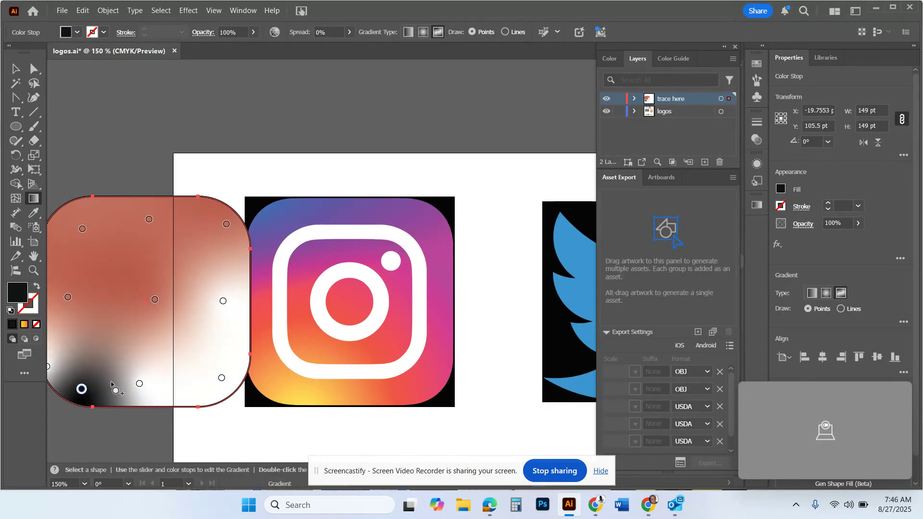
- Recolor the square's upper-left color stop with the blue-violet sampled from the logo's upper-left area
{"action": "scroll", "coordinate": [111, 384], "scroll_direction": "left", "scroll_amount": 3}
{"action": "left_click", "coordinate": [149, 229]}
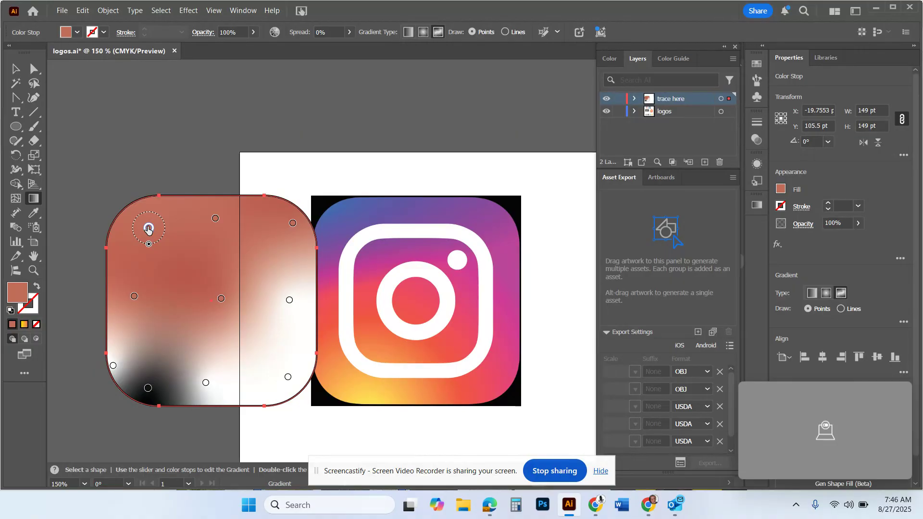
{"action": "double_click", "coordinate": [149, 228]}
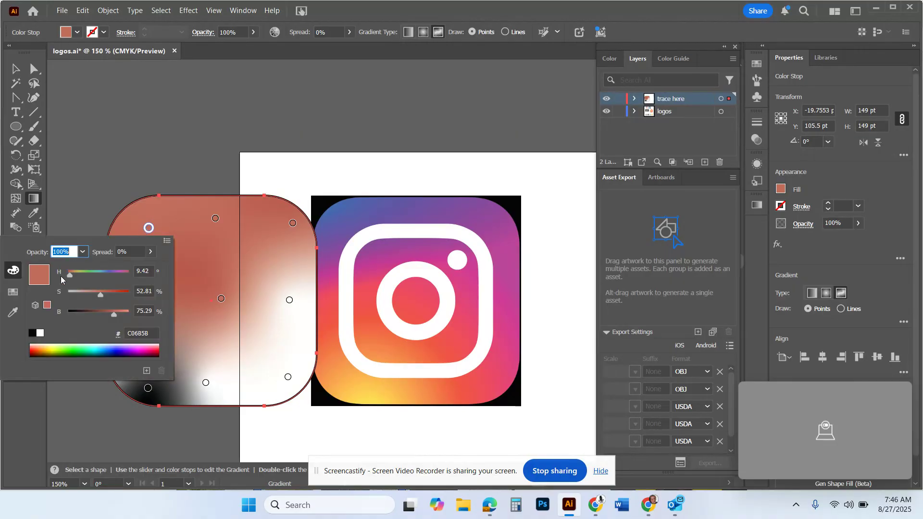
{"action": "left_click", "coordinate": [15, 314]}
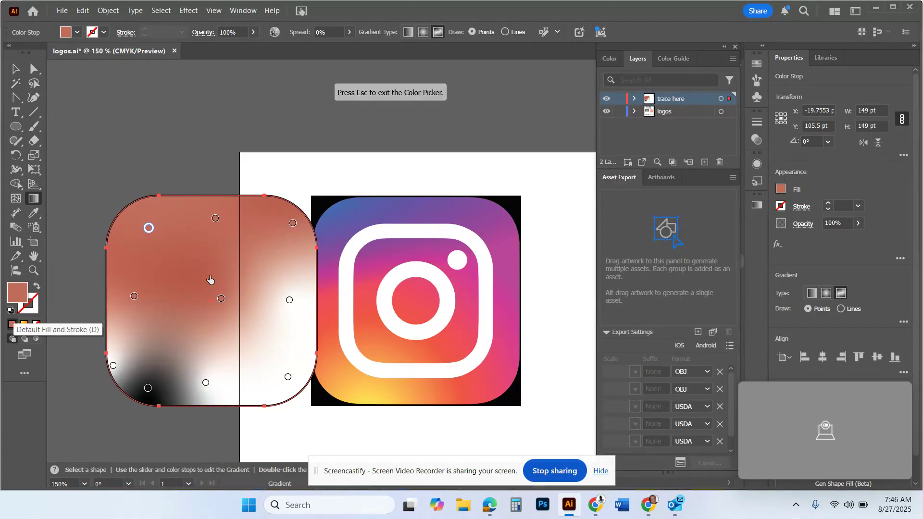
{"action": "left_click", "coordinate": [344, 216]}
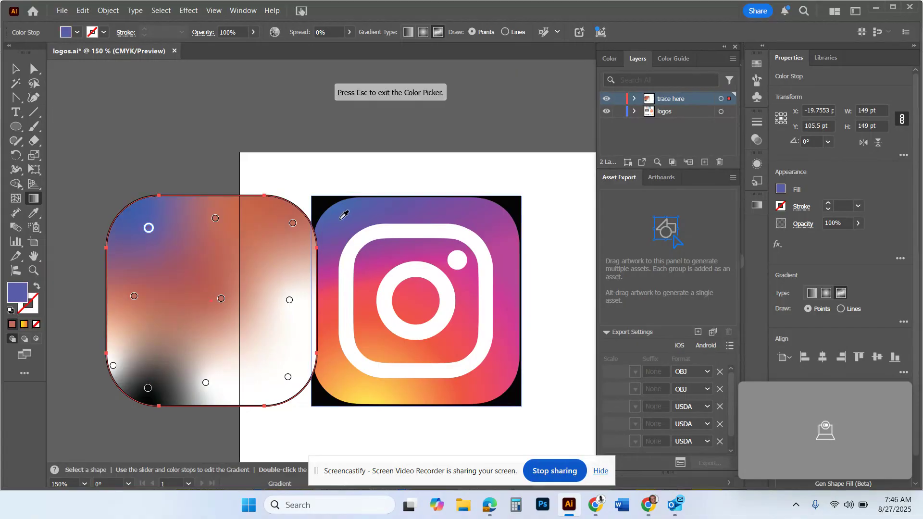
- Recolor the square's top-middle color stop with the purple sampled from the logo's upper edge
{"action": "double_click", "coordinate": [216, 219]}
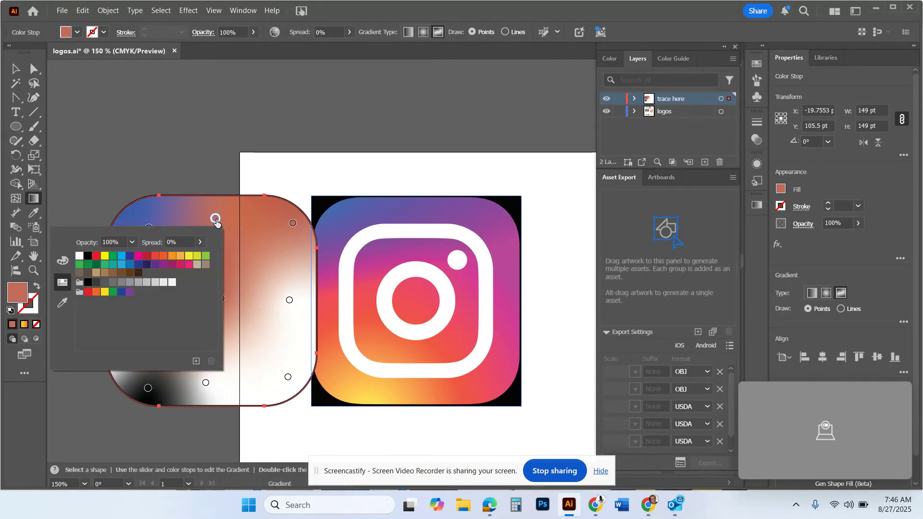
{"action": "left_click", "coordinate": [62, 302]}
{"action": "left_click", "coordinate": [427, 203]}
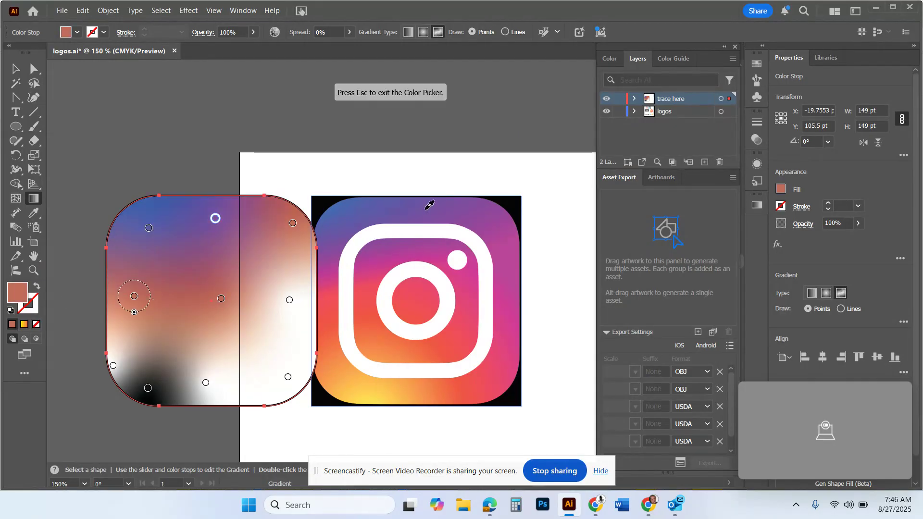
- Recolor the square's upper-right color stop with the purple sampled from the logo's upper-right area
{"action": "left_click", "coordinate": [293, 223]}
{"action": "double_click", "coordinate": [293, 224]}
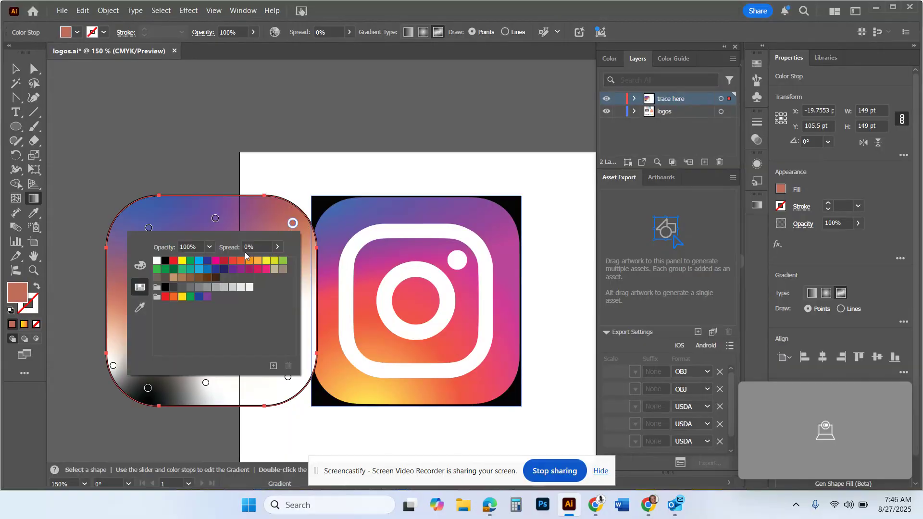
{"action": "left_click", "coordinate": [140, 307]}
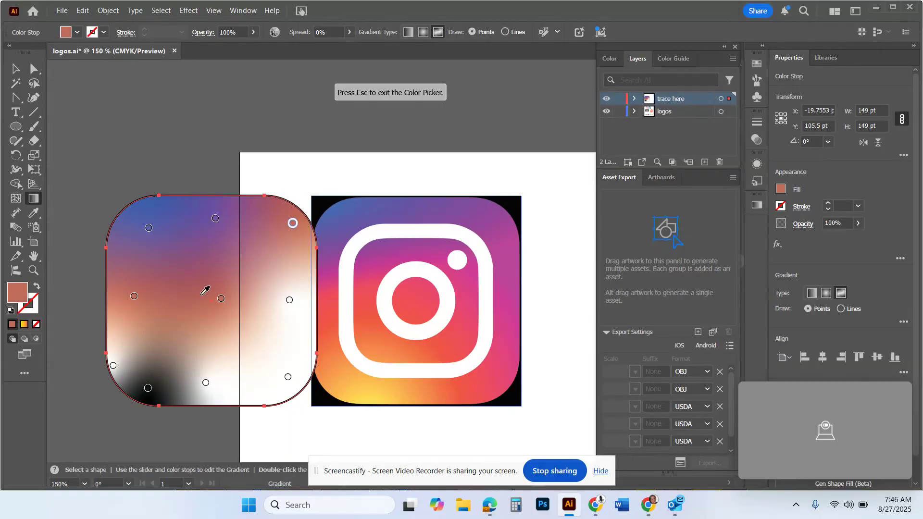
{"action": "left_click", "coordinate": [504, 216]}
- Recolor the square's middle-left and center color stops with reds sampled from the logo's left edge and center
{"action": "double_click", "coordinate": [134, 300]}
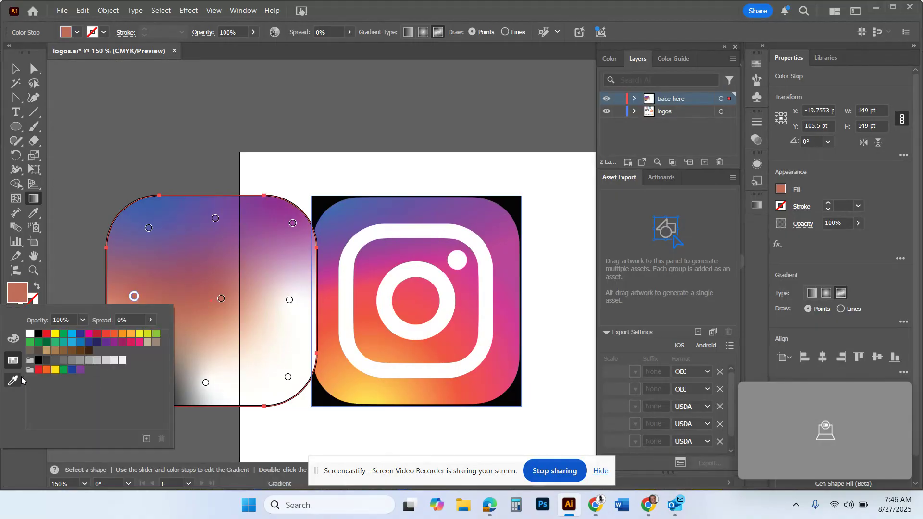
{"action": "left_click", "coordinate": [19, 380]}
{"action": "left_click", "coordinate": [331, 298]}
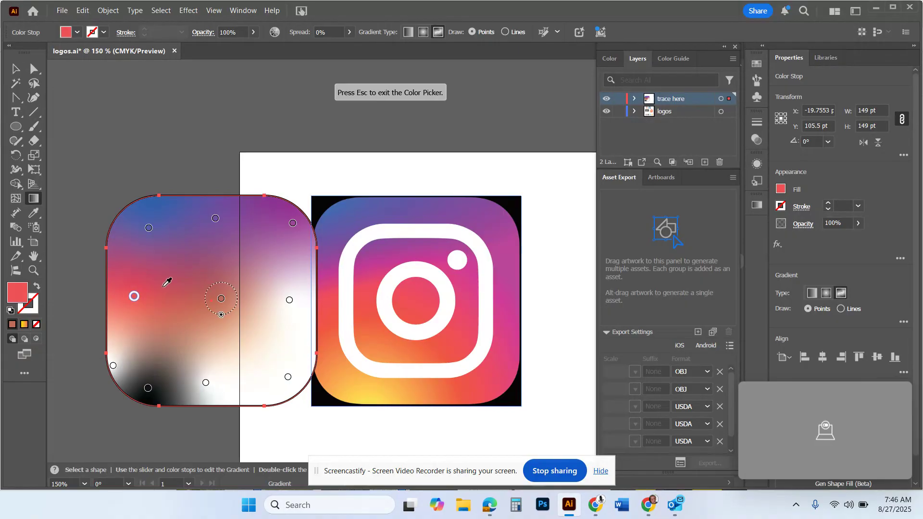
{"action": "double_click", "coordinate": [221, 299]}
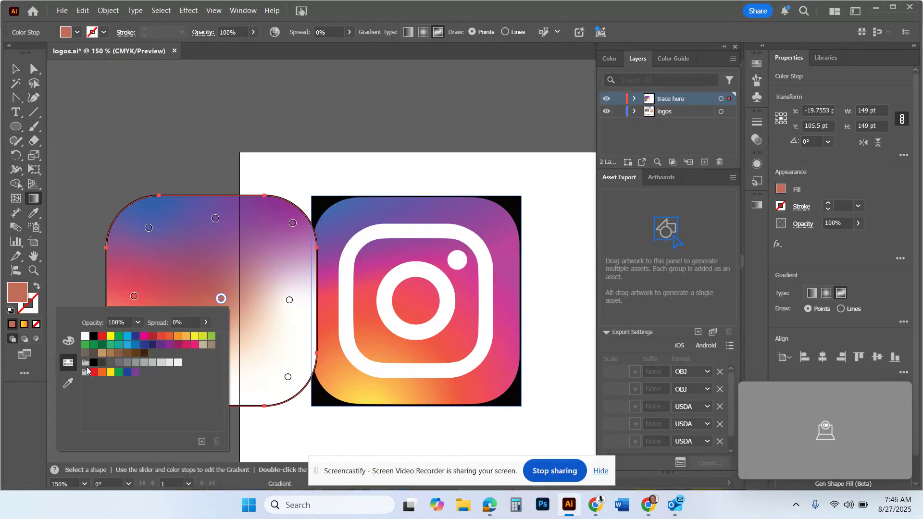
{"action": "left_click", "coordinate": [74, 382]}
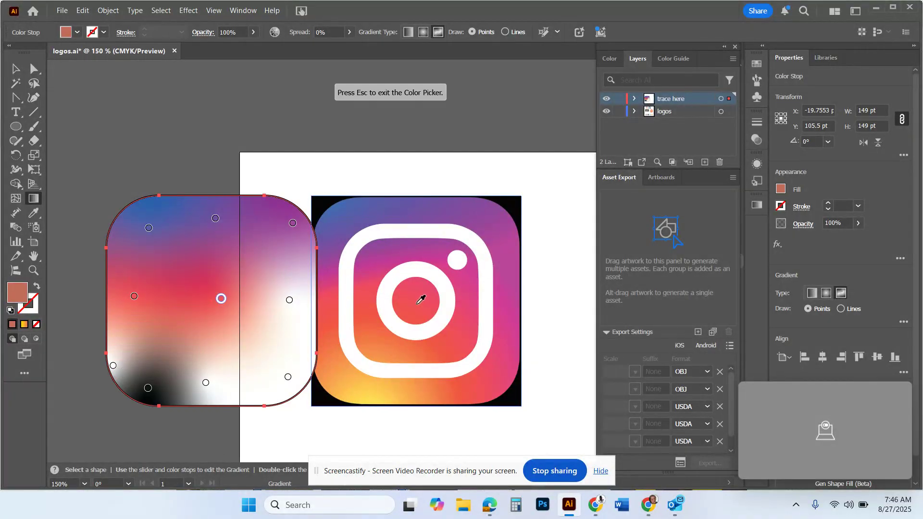
{"action": "key", "text": "Escape"}
- Recolor the square's middle-right color stop with the magenta sampled from the logo's right edge
{"action": "double_click", "coordinate": [288, 302]}
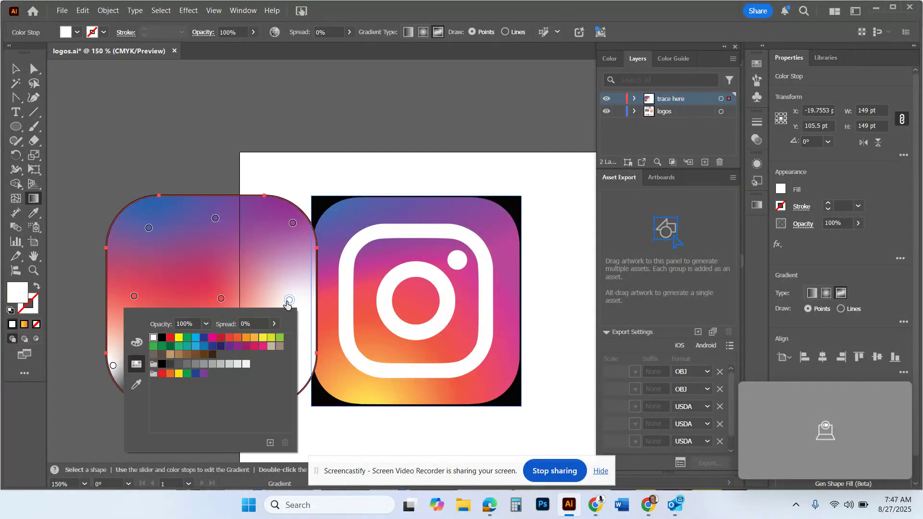
{"action": "left_click", "coordinate": [138, 384]}
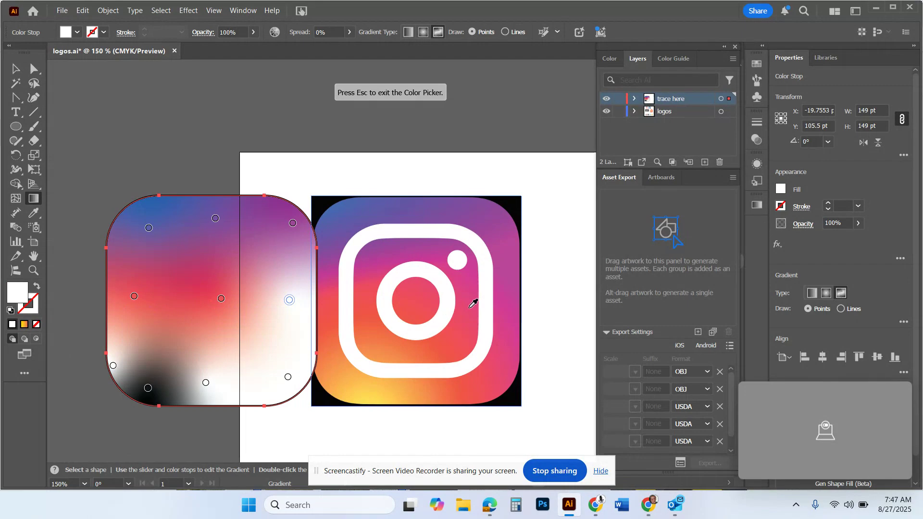
{"action": "left_click", "coordinate": [512, 295]}
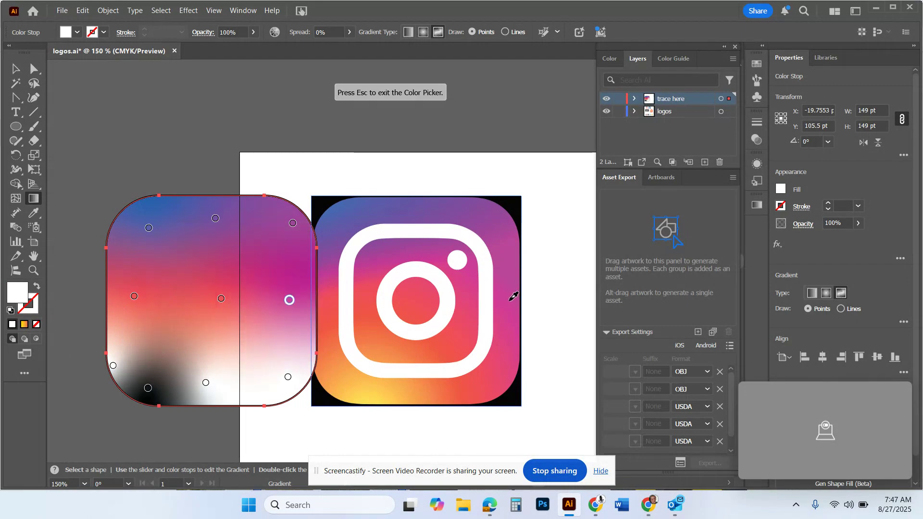
- Recolor the square's lower-left edge stop with the logo's lower-left orange and the black stop with the yellow sampled near the logo's bottom
{"action": "double_click", "coordinate": [113, 365]}
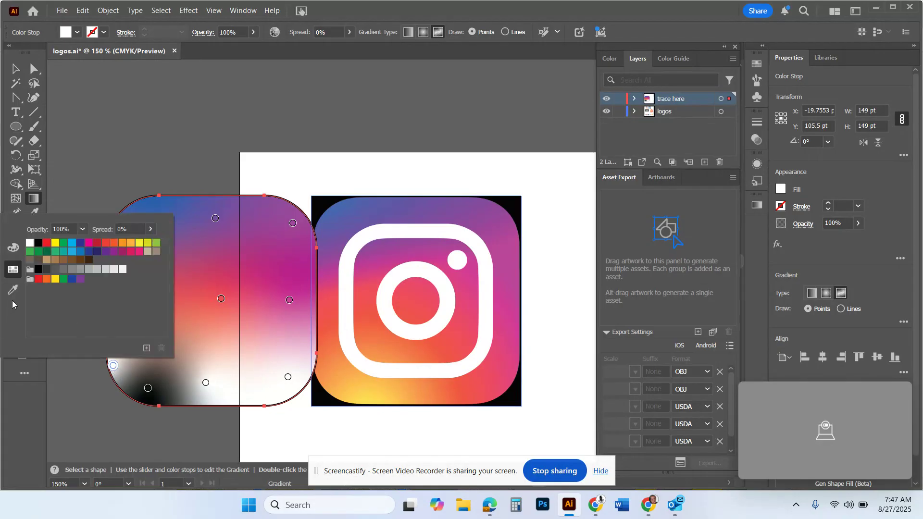
{"action": "left_click", "coordinate": [12, 291]}
{"action": "left_click", "coordinate": [331, 365]}
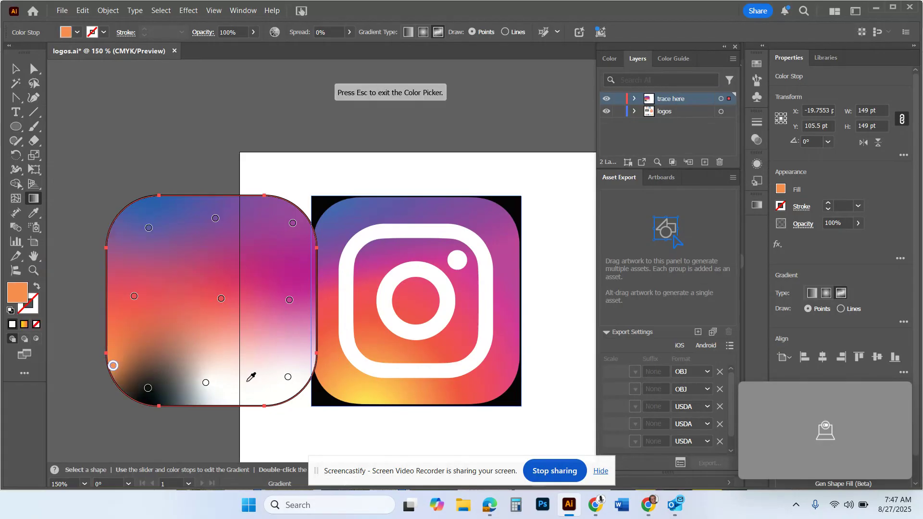
{"action": "double_click", "coordinate": [148, 387]}
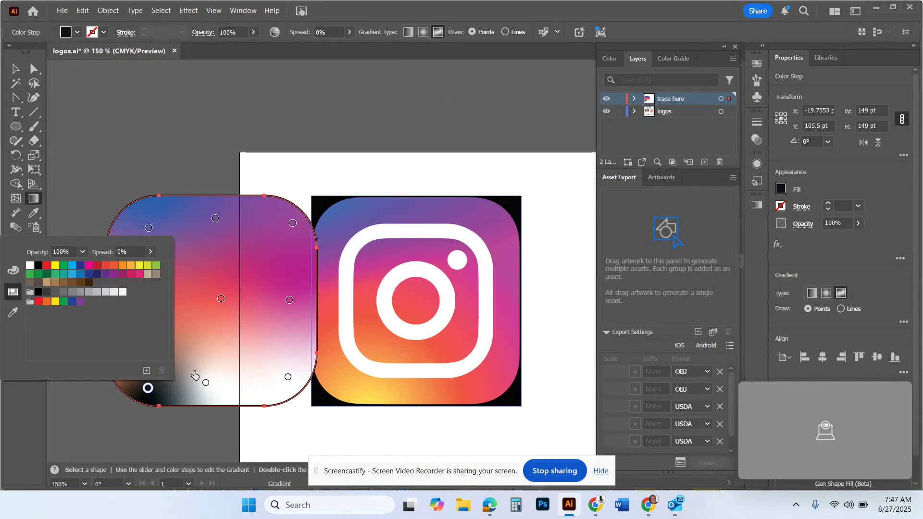
{"action": "left_click", "coordinate": [12, 312]}
{"action": "left_click", "coordinate": [365, 386]}
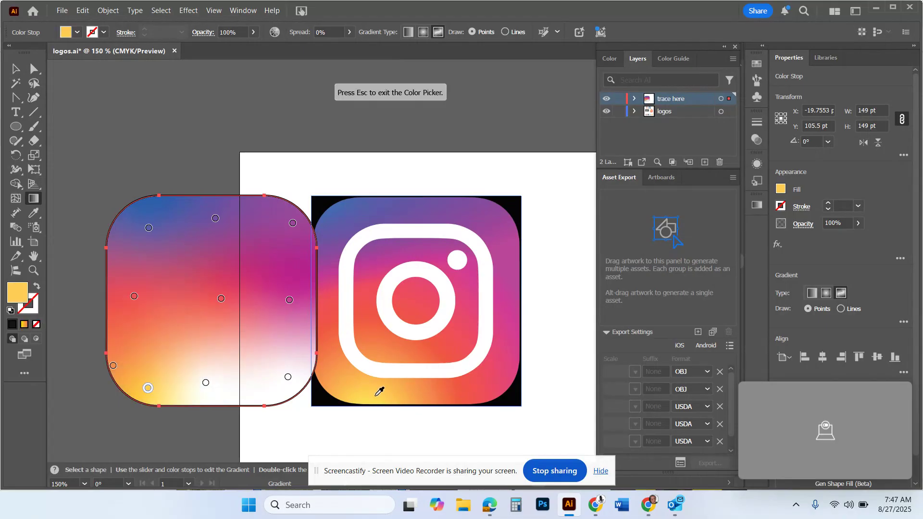
- Recolor the square's bottom-middle stop with orange and its bottom-right stop with pinkish red, sampled from the logo's lower edge
{"action": "double_click", "coordinate": [205, 383]}
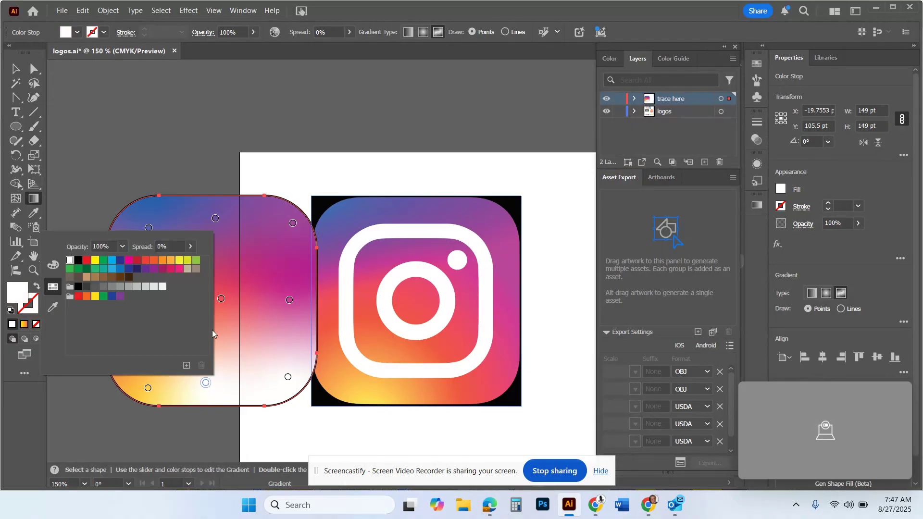
{"action": "left_click", "coordinate": [54, 308]}
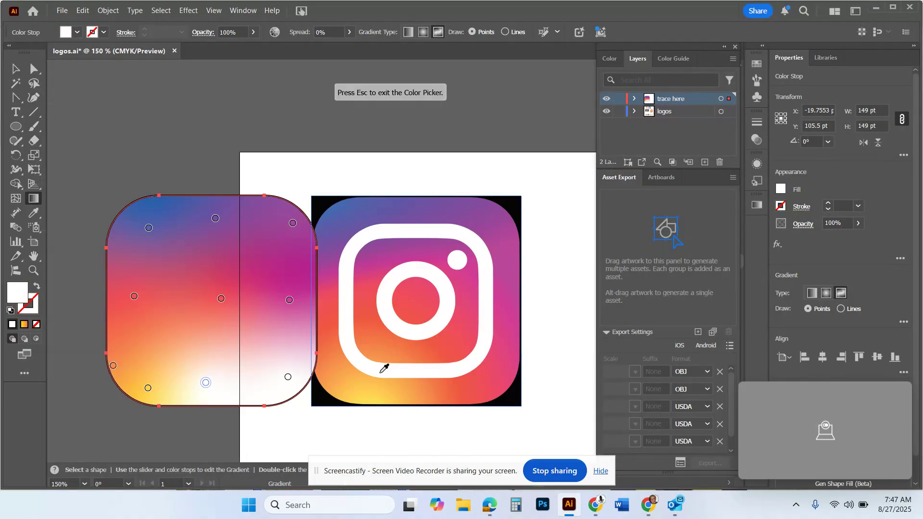
{"action": "left_click", "coordinate": [429, 385]}
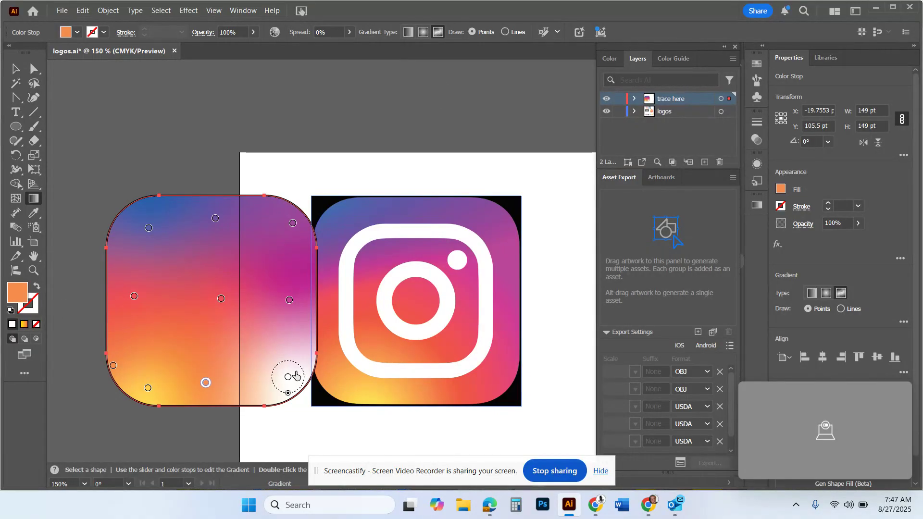
{"action": "double_click", "coordinate": [288, 377]}
{"action": "left_click", "coordinate": [134, 303]}
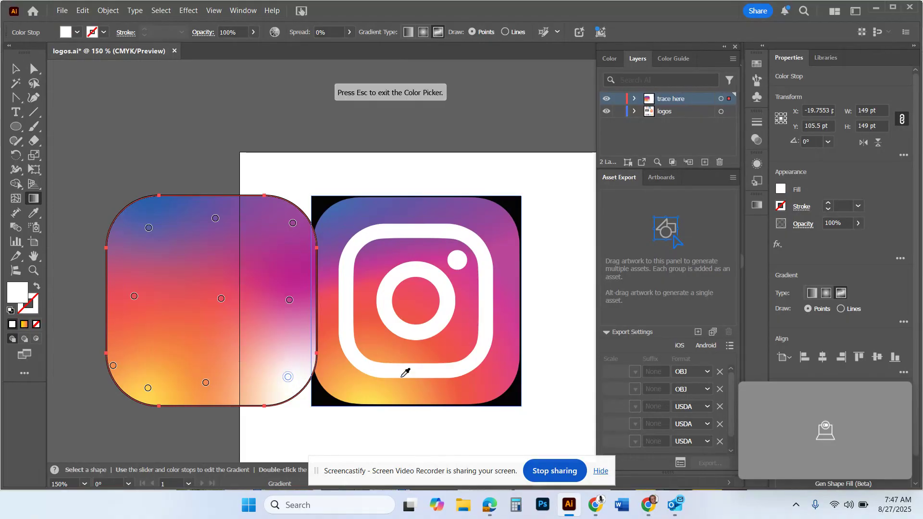
{"action": "left_click", "coordinate": [492, 384]}
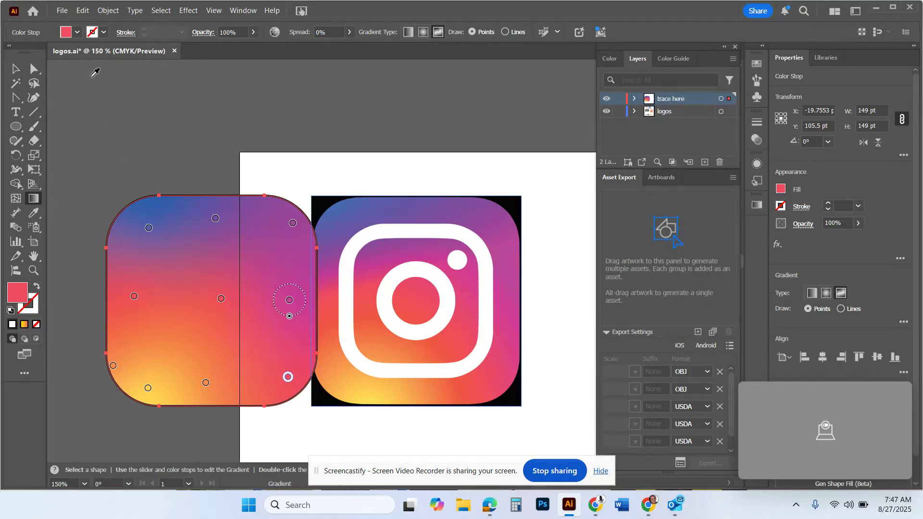
- Set the gradient square's stroke to none and move the square over the original Instagram logo, behind the white shapes
{"action": "left_click", "coordinate": [16, 69]}
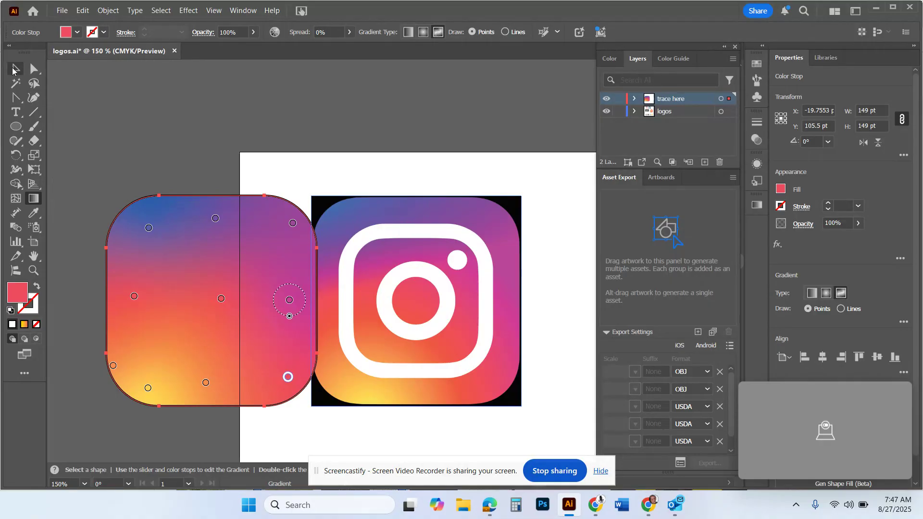
{"action": "left_click", "coordinate": [781, 206]}
{"action": "left_click", "coordinate": [649, 249]}
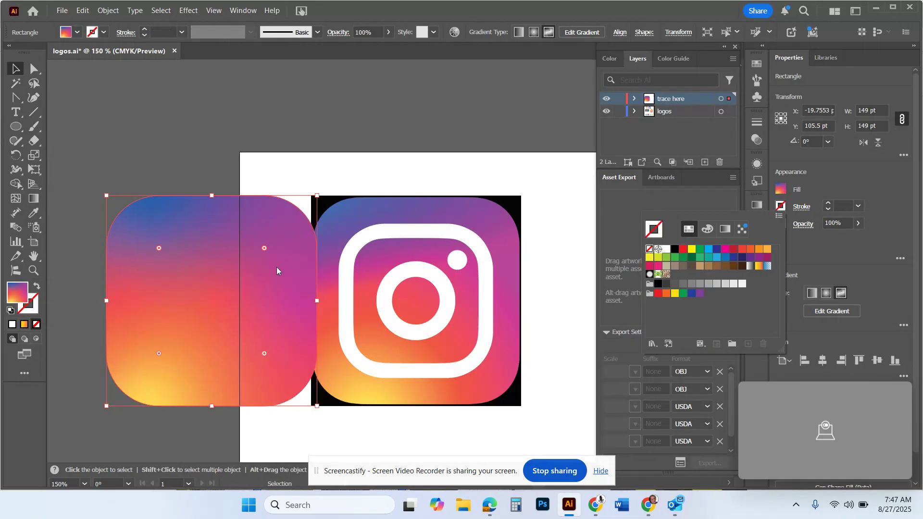
{"action": "left_click", "coordinate": [275, 270]}
{"action": "left_click_drag", "start_coordinate": [281, 285], "coordinate": [483, 285]}
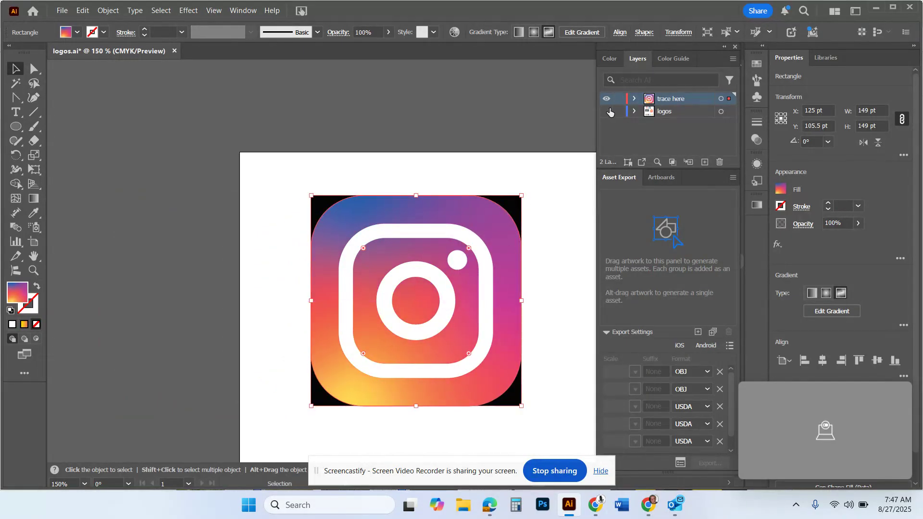
- Toggle the logos layer's visibility to compare the traced Instagram logo with the original, leaving the layer shown
{"action": "left_click", "coordinate": [610, 112]}
{"action": "left_click", "coordinate": [610, 112]}
{"action": "left_click", "coordinate": [610, 112]}
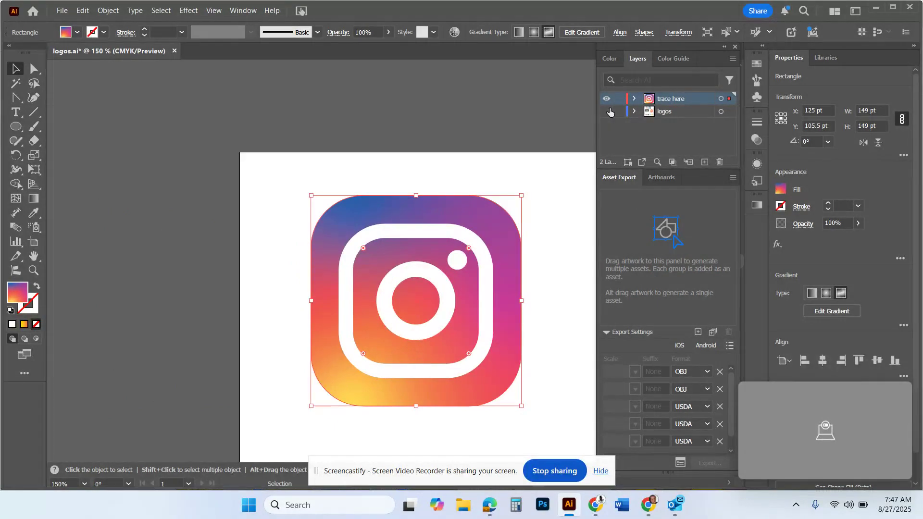
{"action": "left_click", "coordinate": [610, 112]}
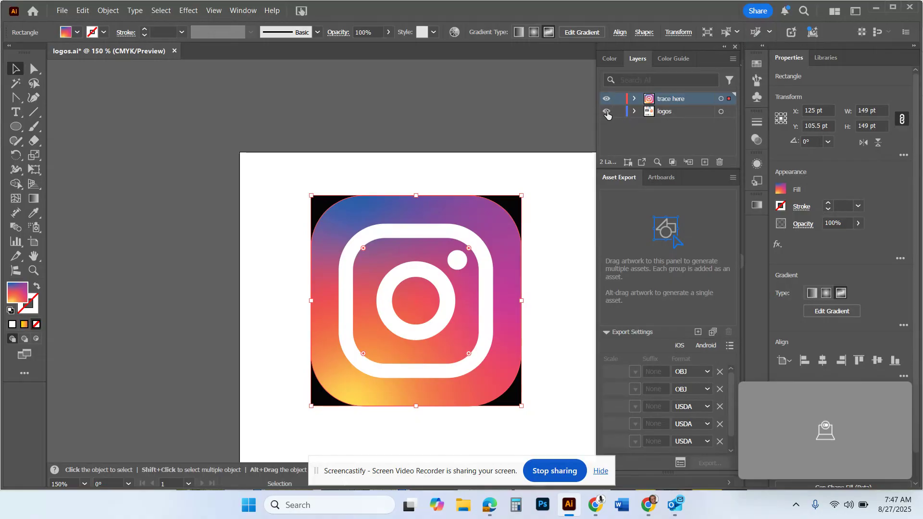
{"action": "left_click", "coordinate": [608, 113]}
{"action": "key", "text": "ctrl+minus"}
{"action": "key", "text": "ctrl+minus"}
{"action": "key", "text": "ctrl+minus"}
{"action": "key", "text": "ctrl+minus"}
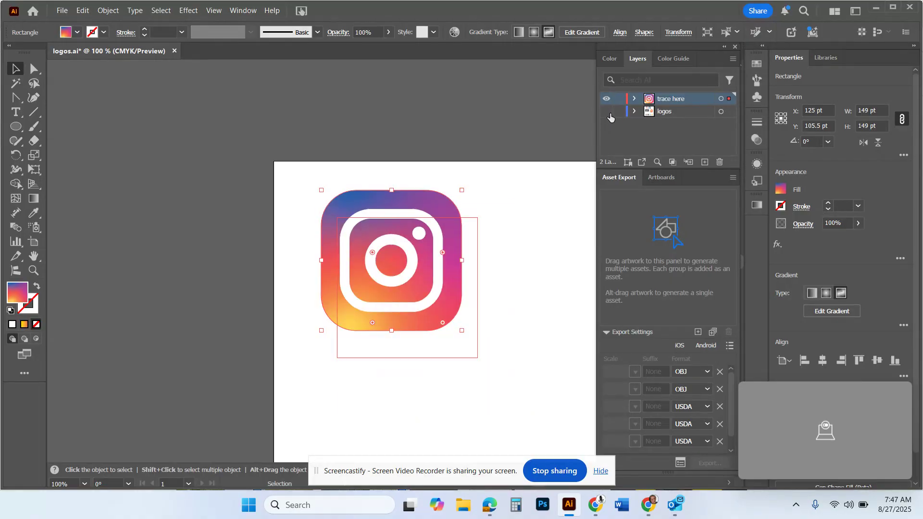
{"action": "left_click_drag", "start_coordinate": [456, 235], "coordinate": [326, 150]}
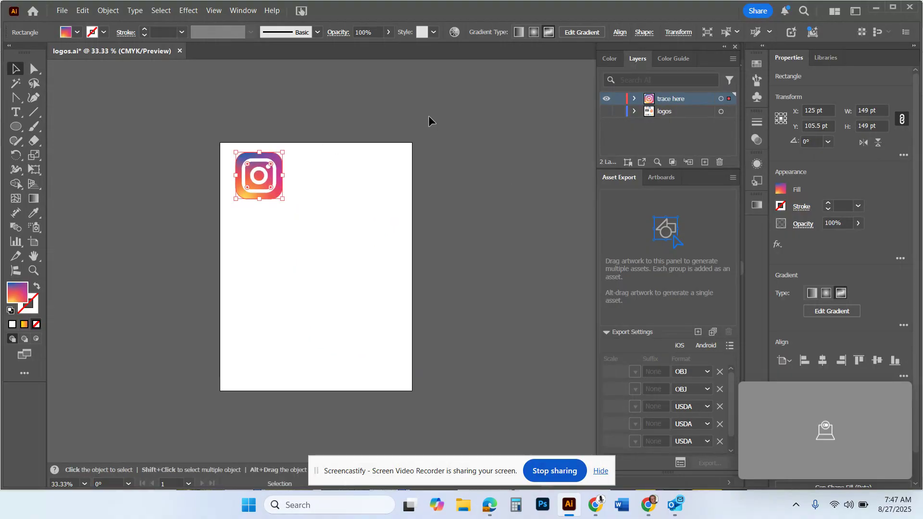
{"action": "left_click", "coordinate": [607, 113]}
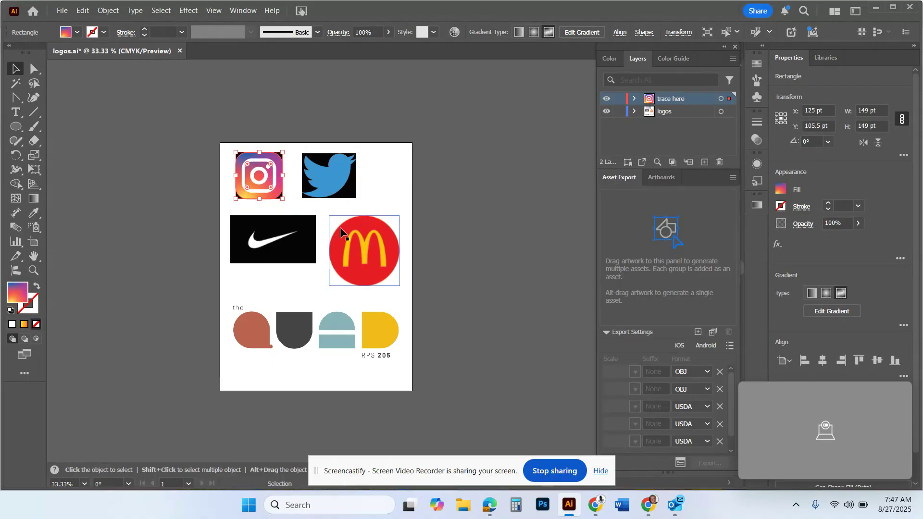
- Draw a circle about 228 pt in diameter aligned over the McDonald's logo's red disc, and hide the trace here layer
{"action": "key", "text": "l"}
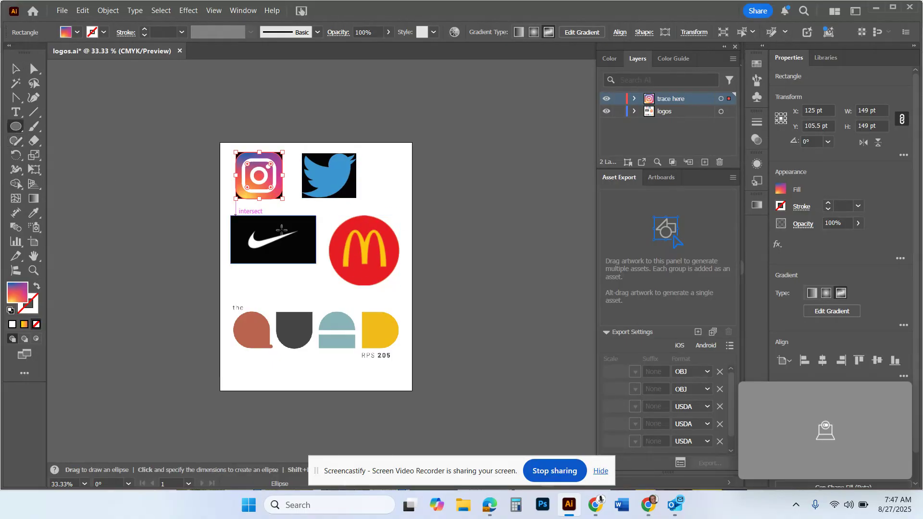
{"action": "left_click_drag", "start_coordinate": [335, 222], "coordinate": [407, 293]}
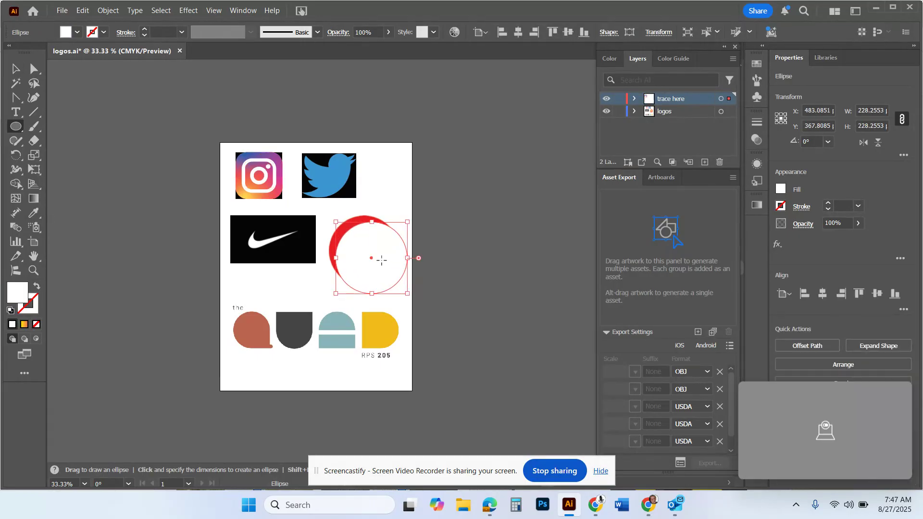
{"action": "left_click_drag", "start_coordinate": [371, 256], "coordinate": [364, 250]}
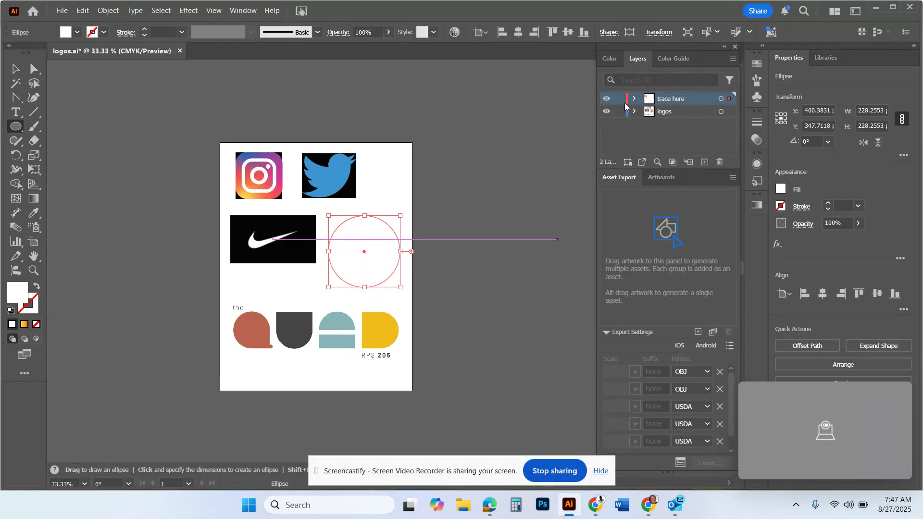
{"action": "left_click", "coordinate": [606, 99]}
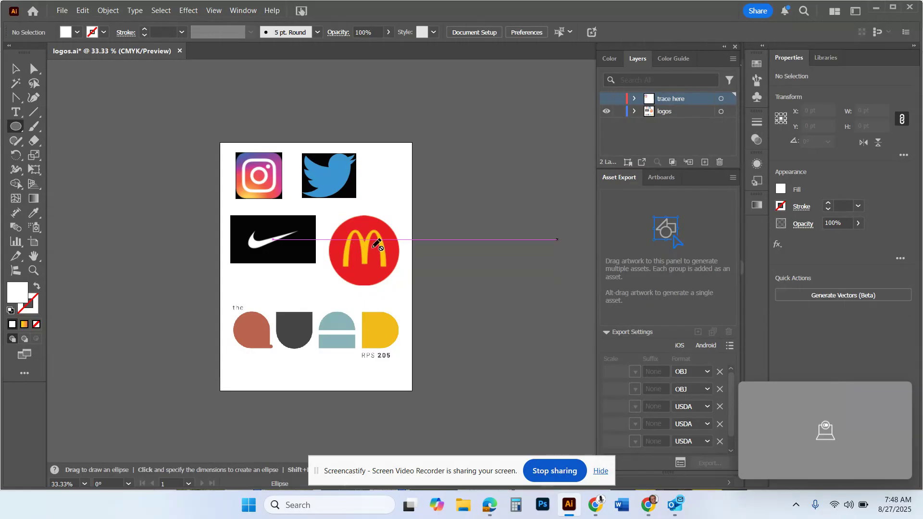